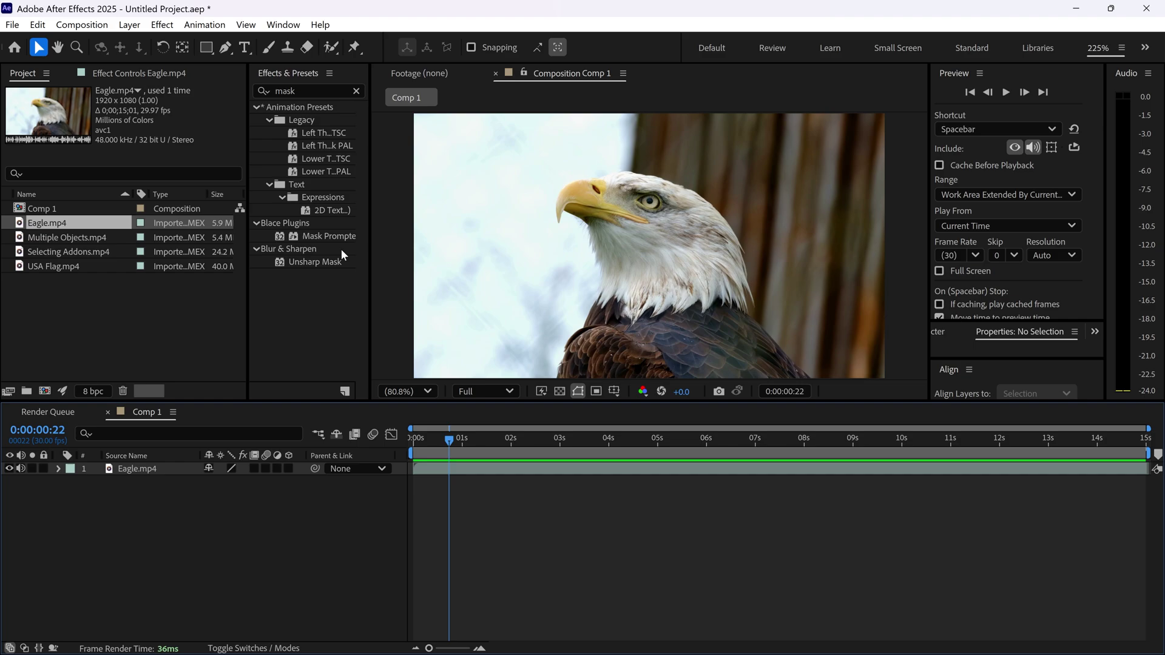
Move Comp 1's playhead back to 0:00:00:00 with the Eagle.mp4 clip showing.
drag(450, 438, 413, 438)
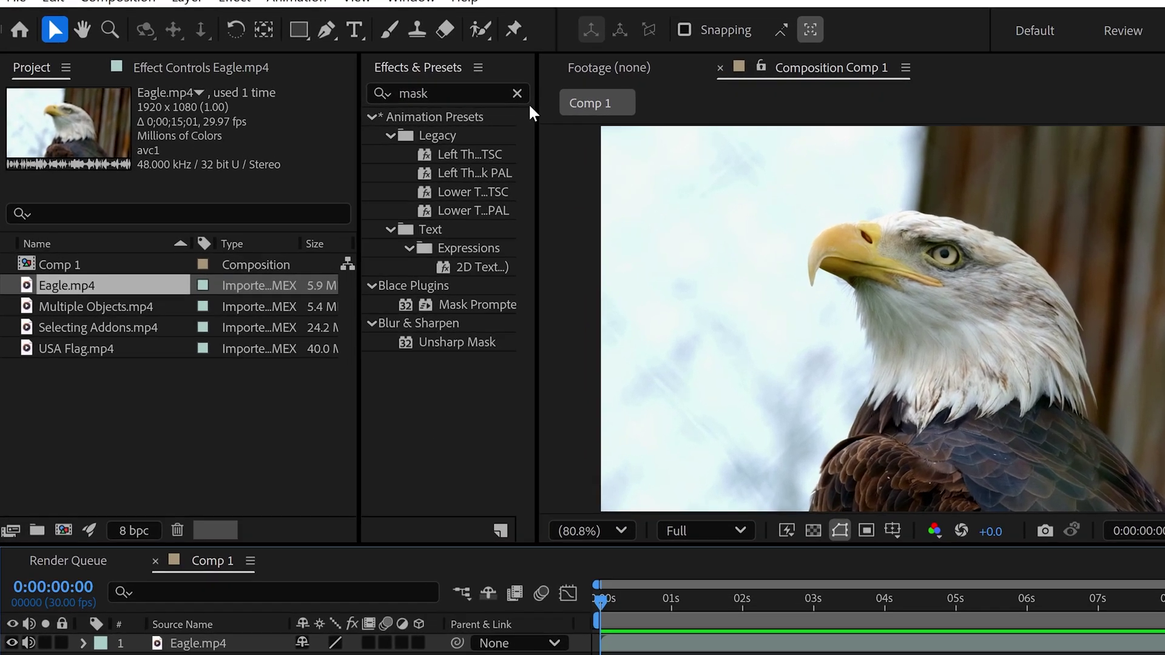
Search effects for 'mask' and apply Blace Plugins' Mask Prompter to Eagle.mp4, showing its Text Prompts.
click(356, 90)
text(m)
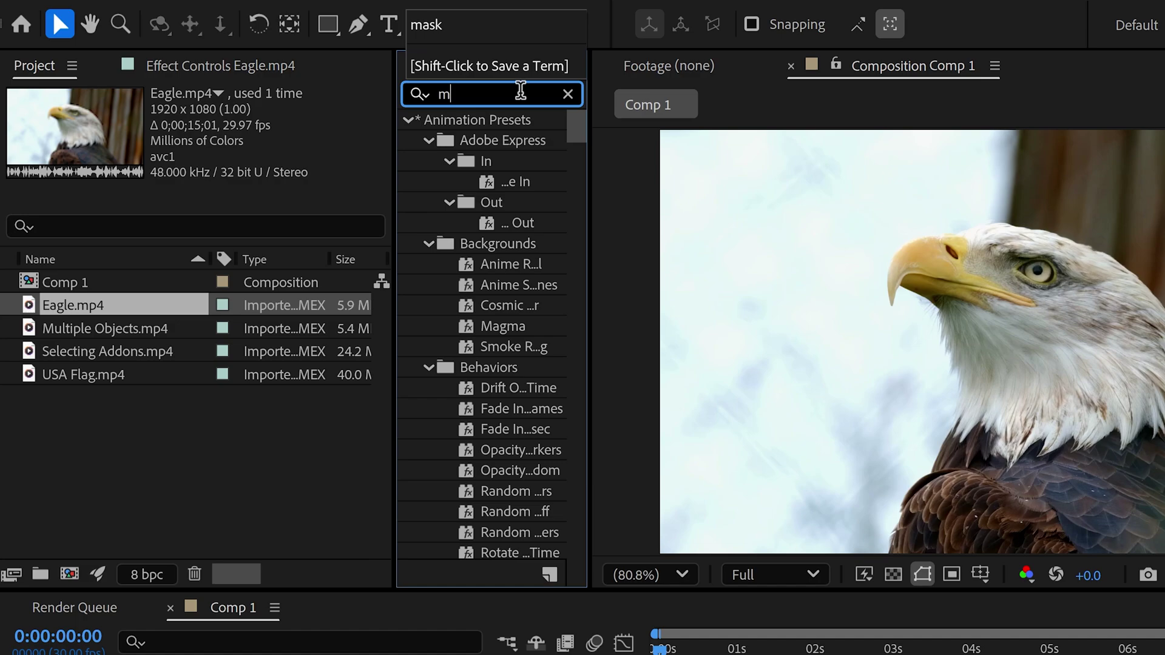
text(ask)
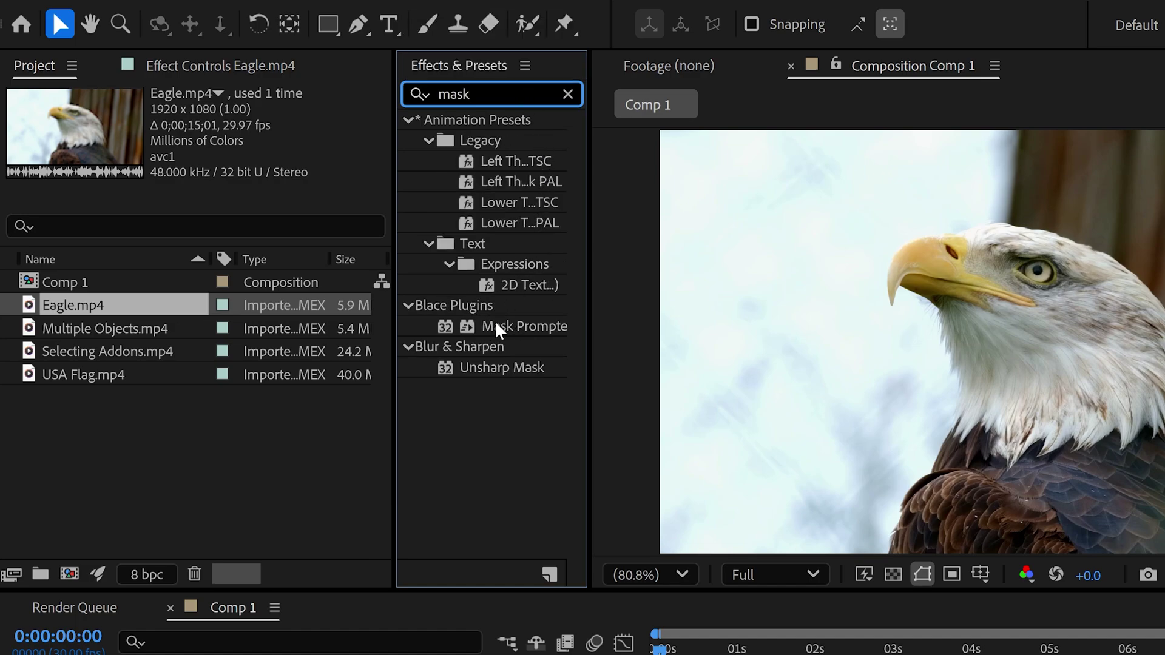
drag(506, 333, 239, 455)
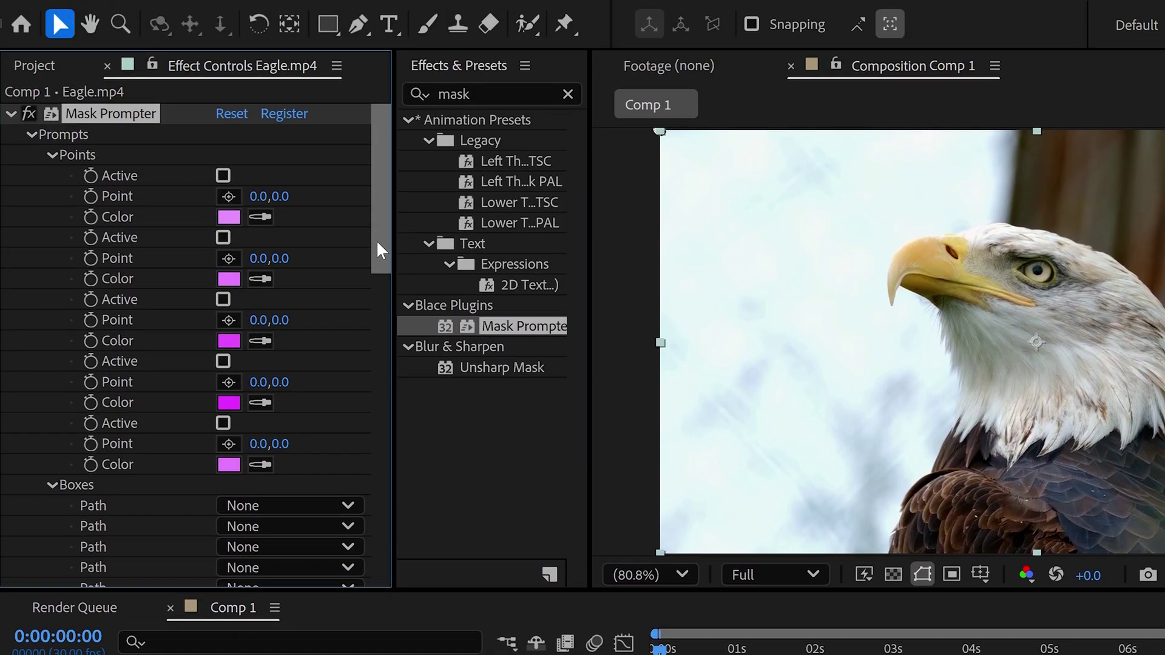
drag(377, 244, 399, 348)
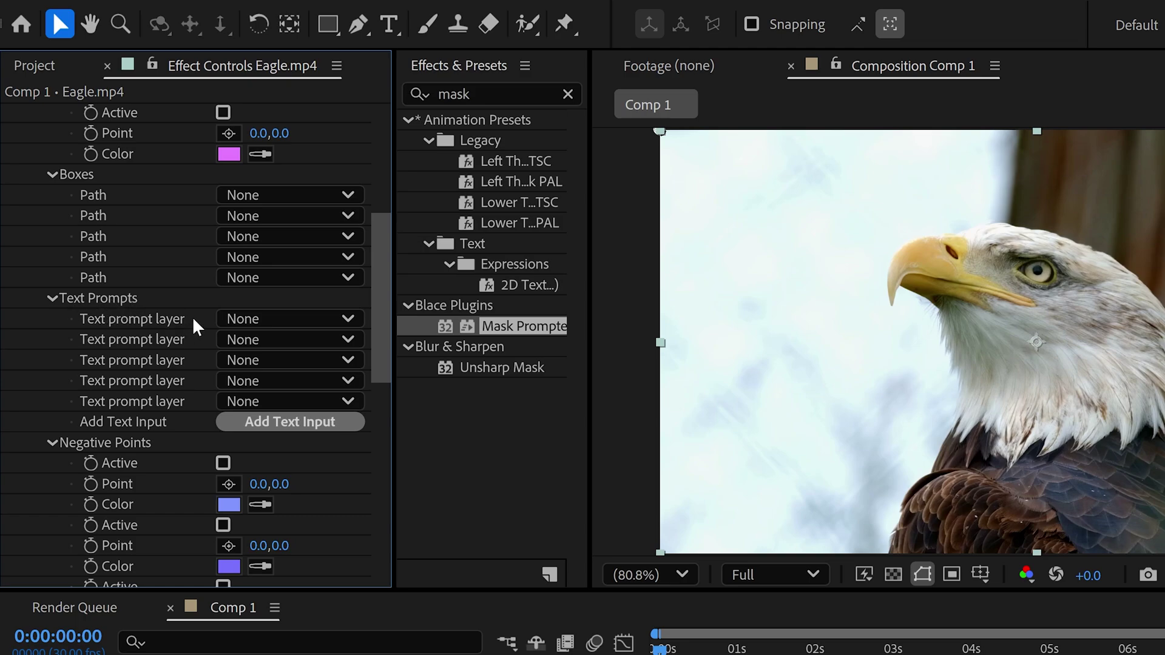
Add a text-input mask to Eagle.mp4 and rename it from 'barbie world' to 'eagle'.
click(290, 423)
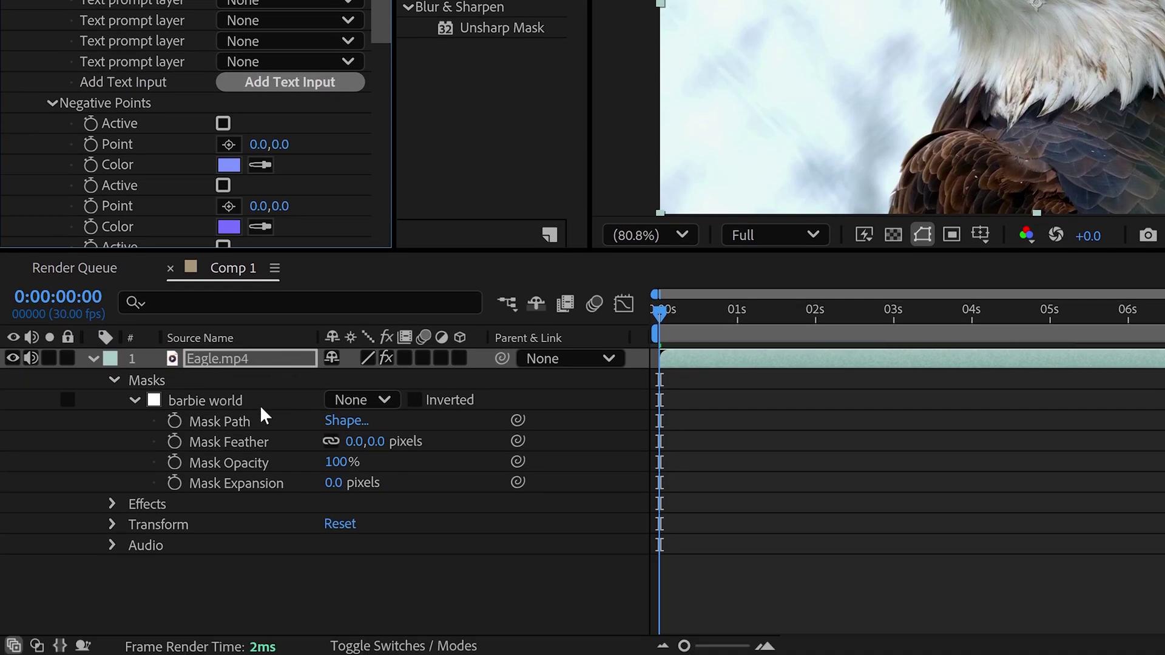
click(228, 401)
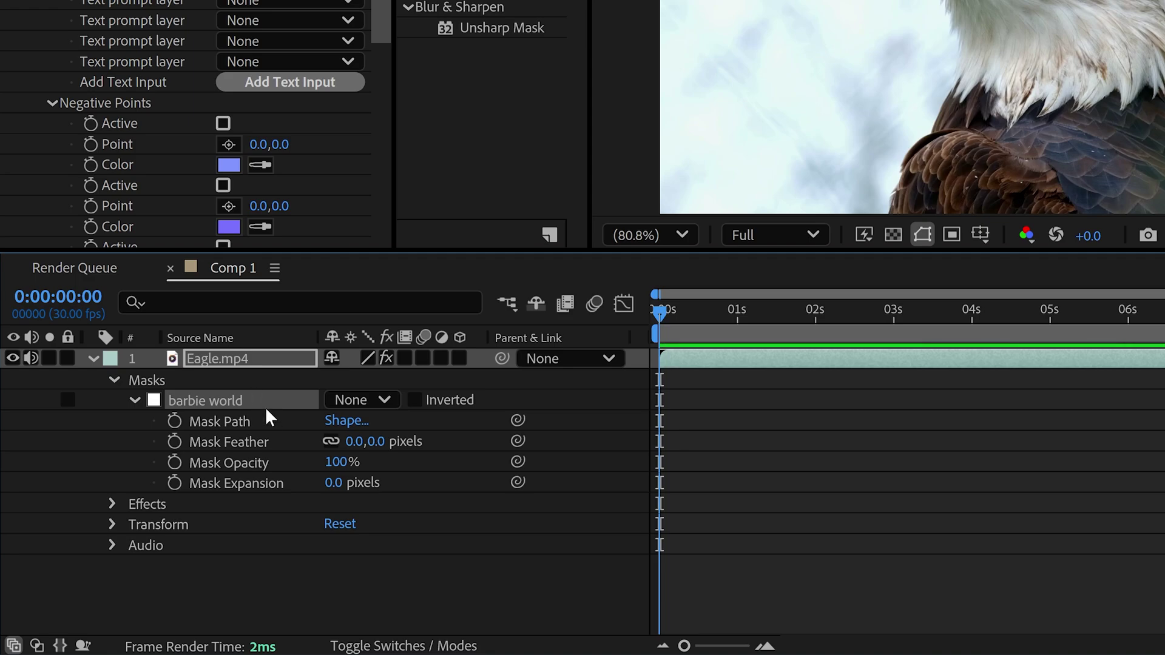
click(293, 584)
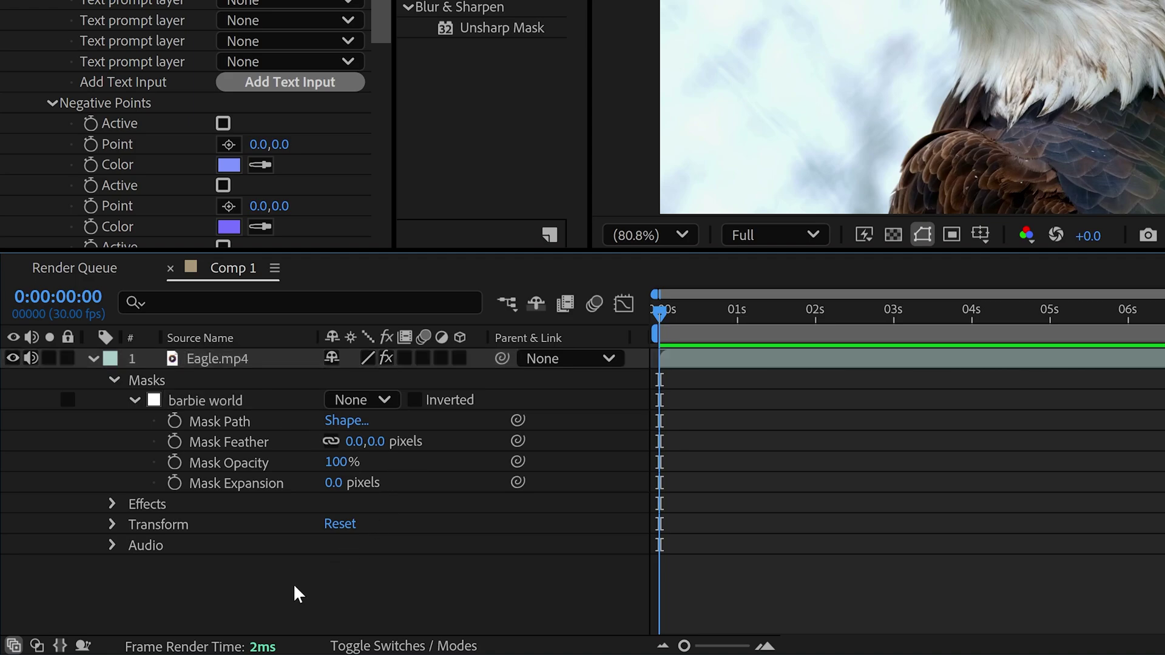
click(232, 399)
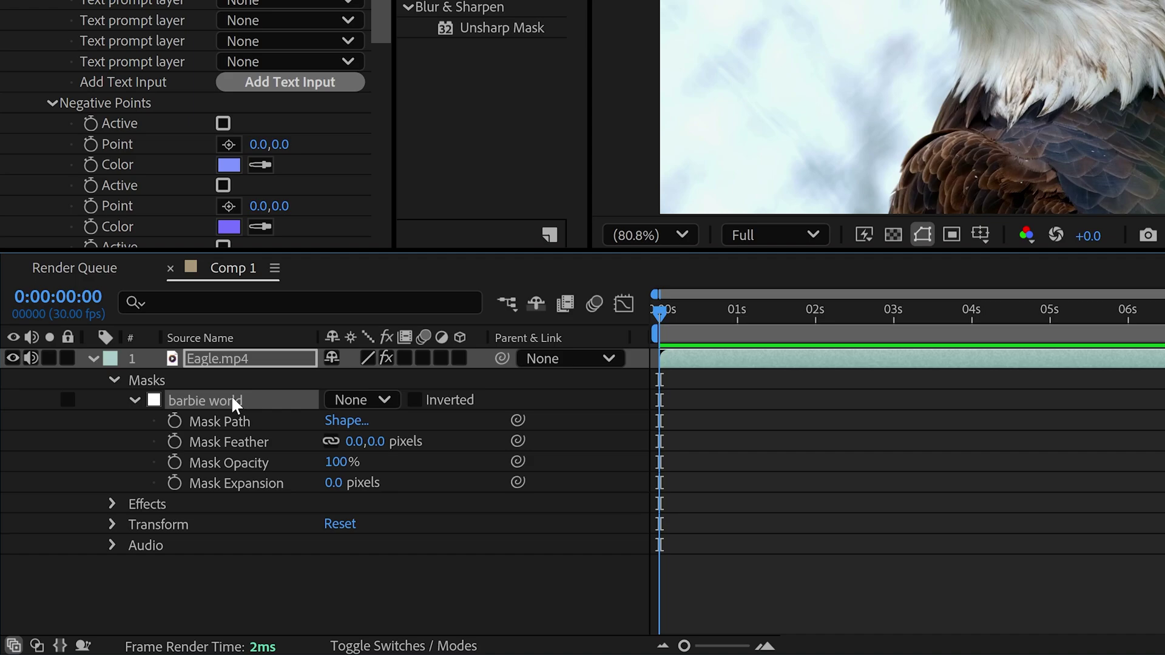
key(Return)
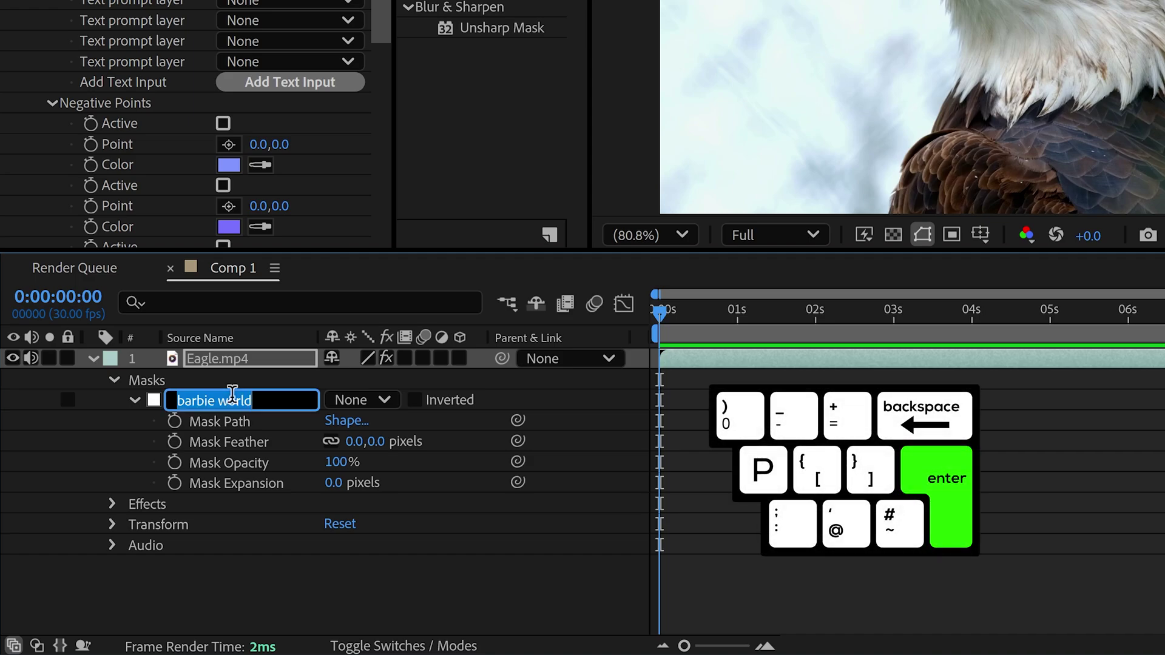
text(eagle)
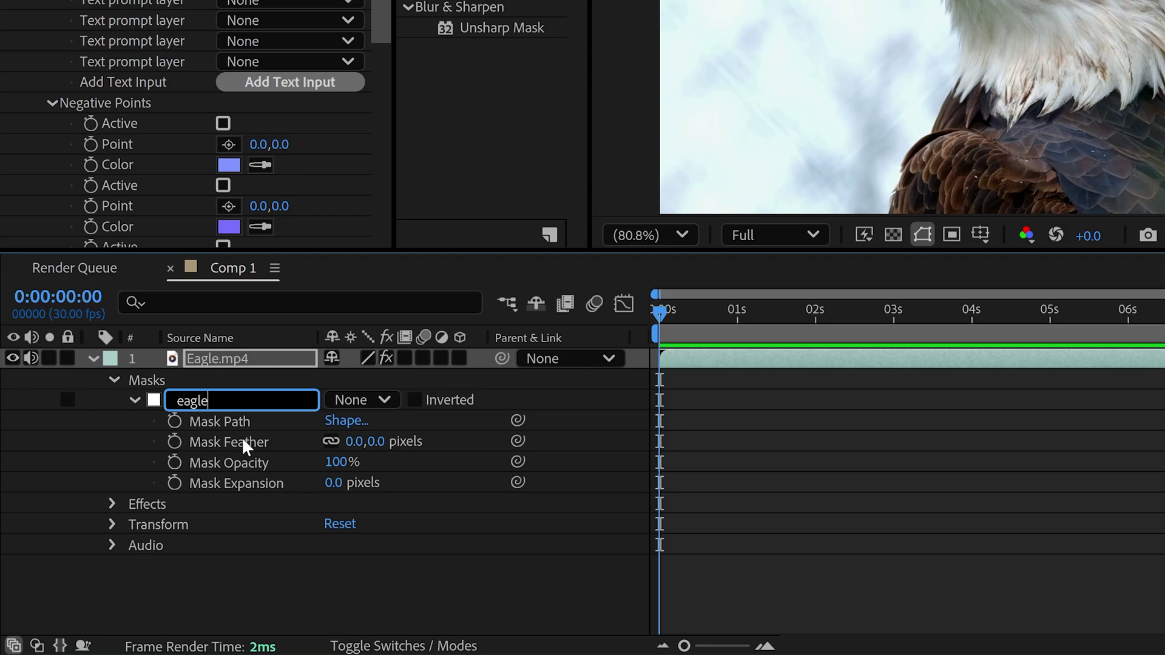
key(Return)
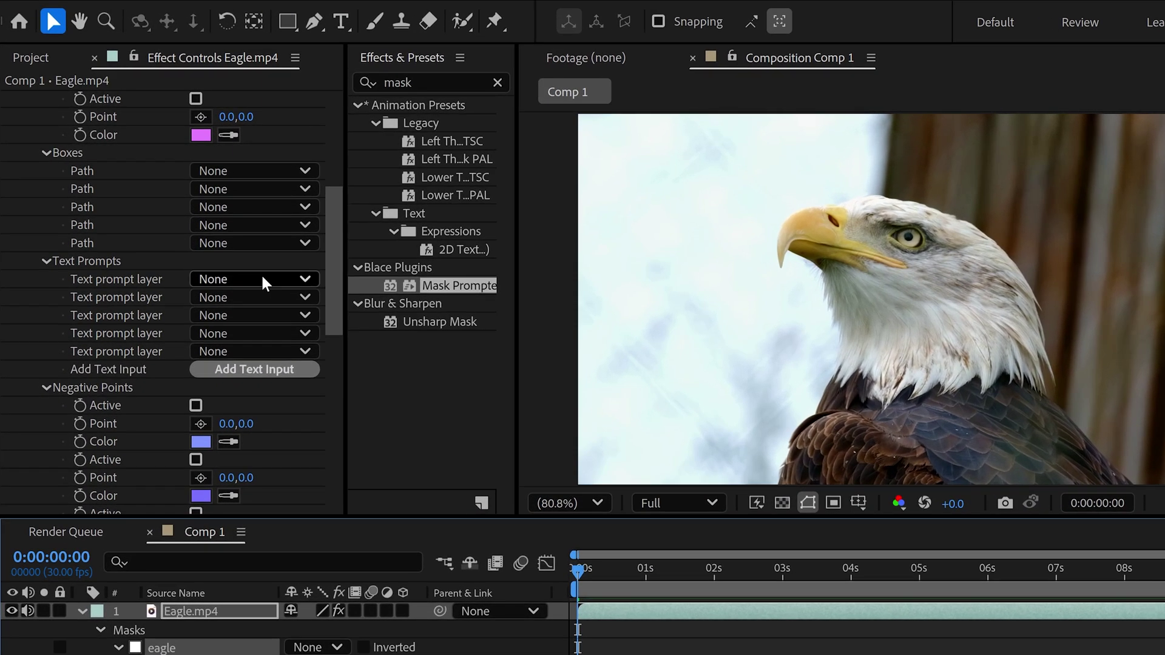
Set the first Text prompt layer to 'eagle' and preview the key at 0:00:00:20.
click(262, 279)
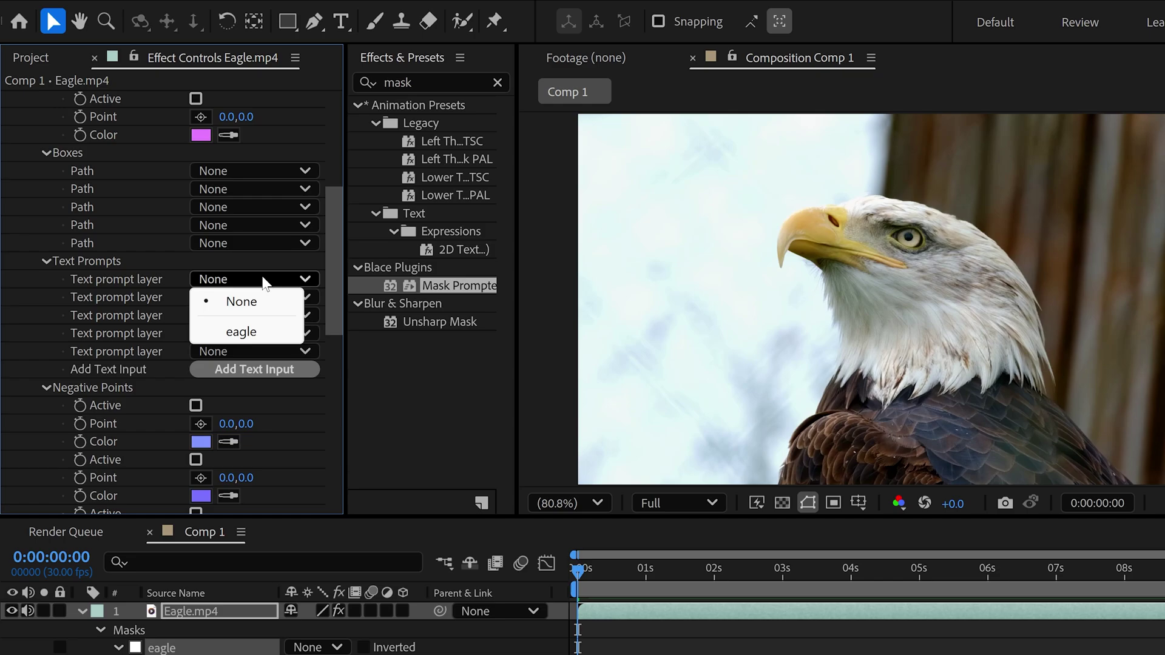
click(250, 333)
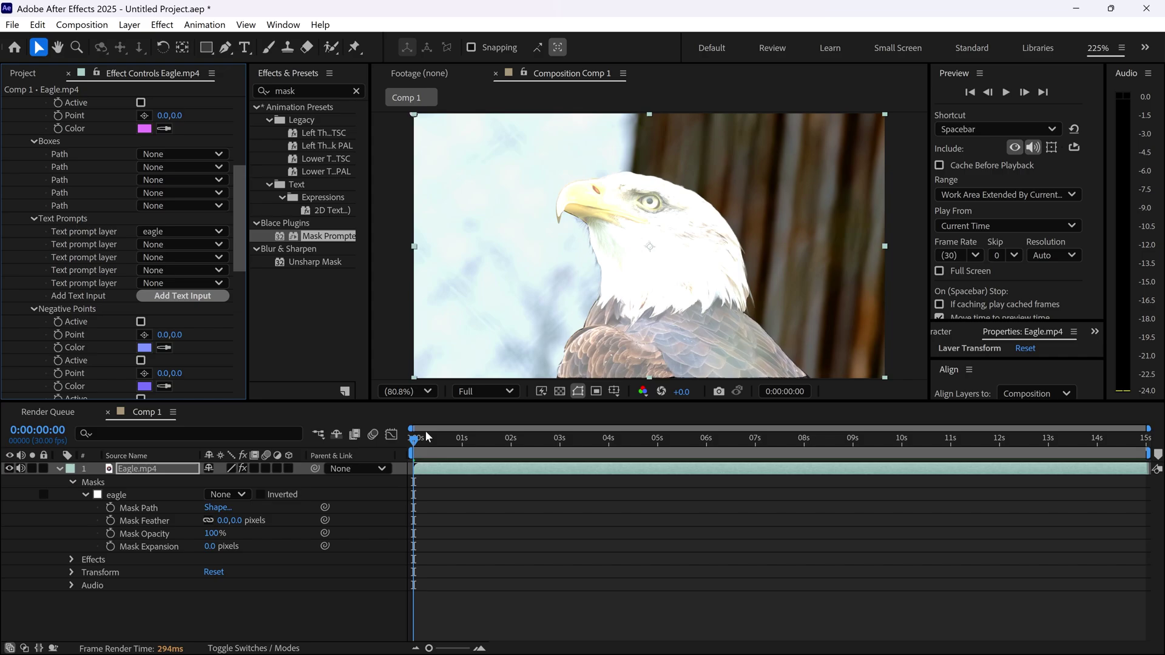
drag(416, 445, 446, 445)
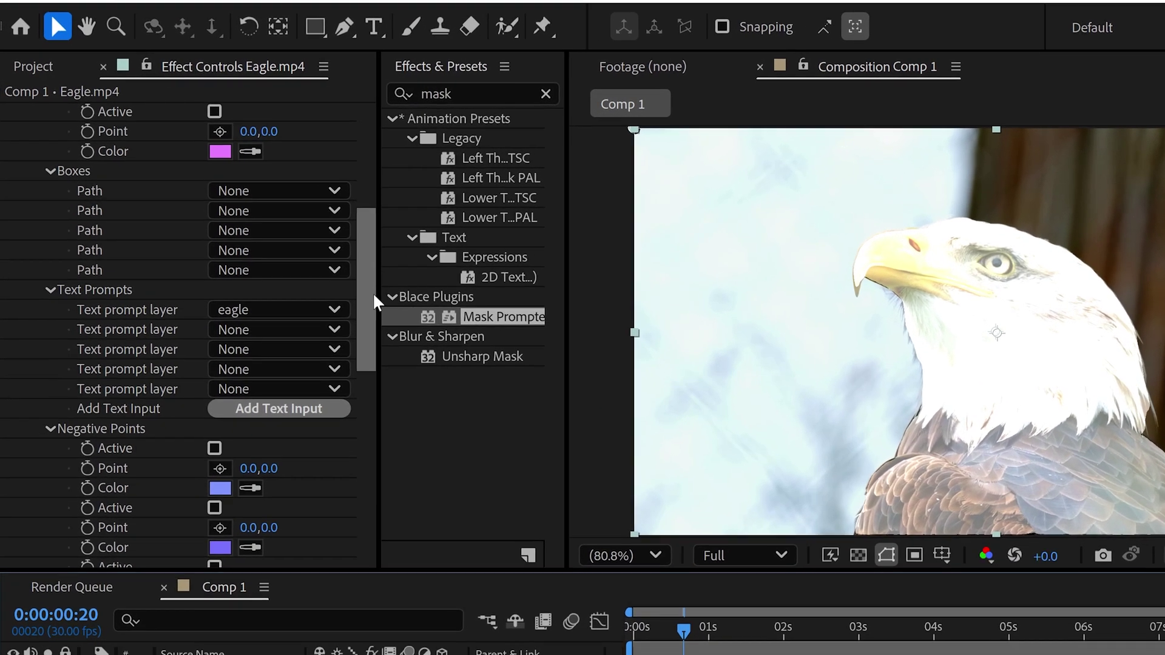
drag(242, 221, 257, 307)
drag(413, 441, 403, 470)
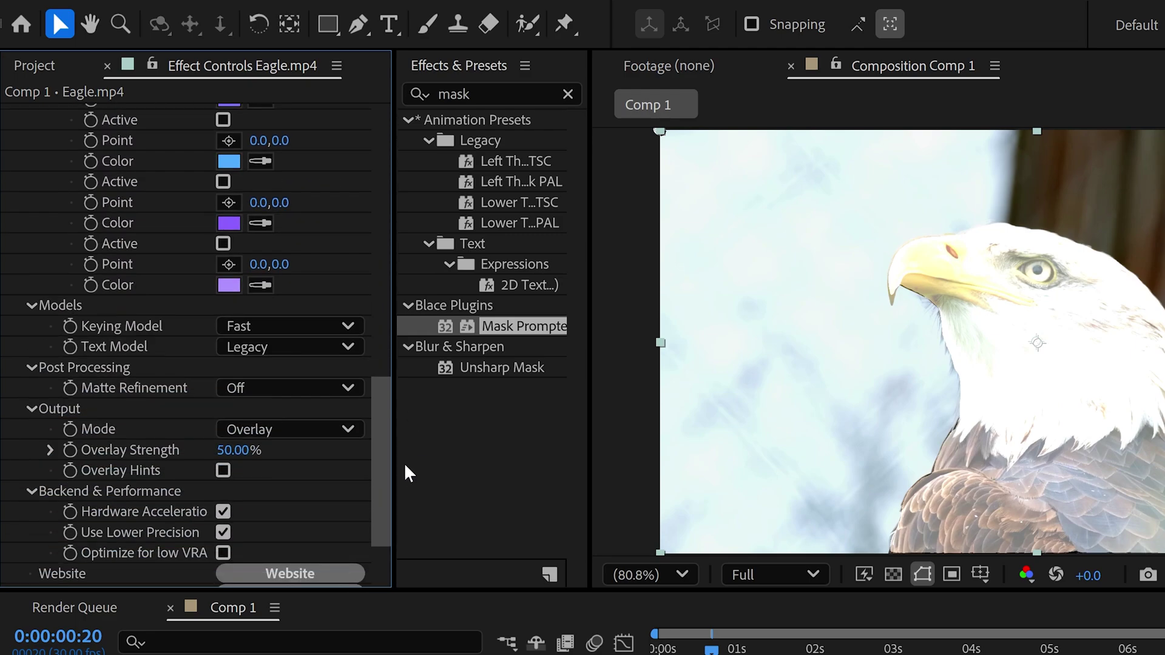
Set Output Mode to On Transparent, after checking the Matte view, and Matte Refinement to HQ.
click(297, 432)
click(277, 482)
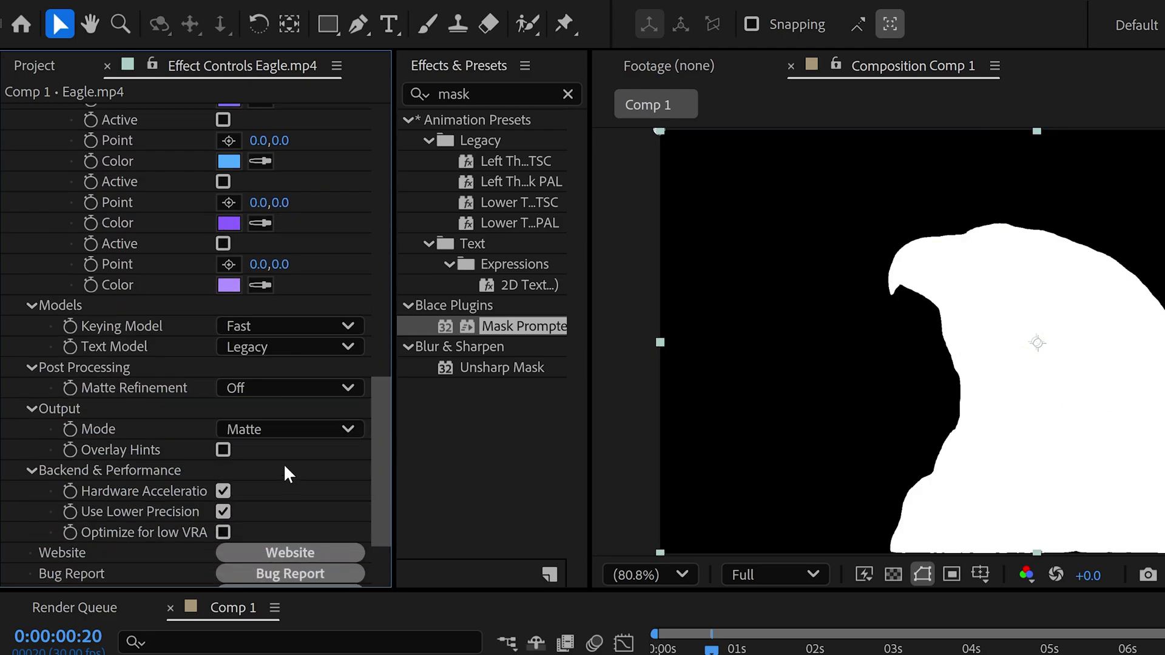
click(286, 434)
click(304, 507)
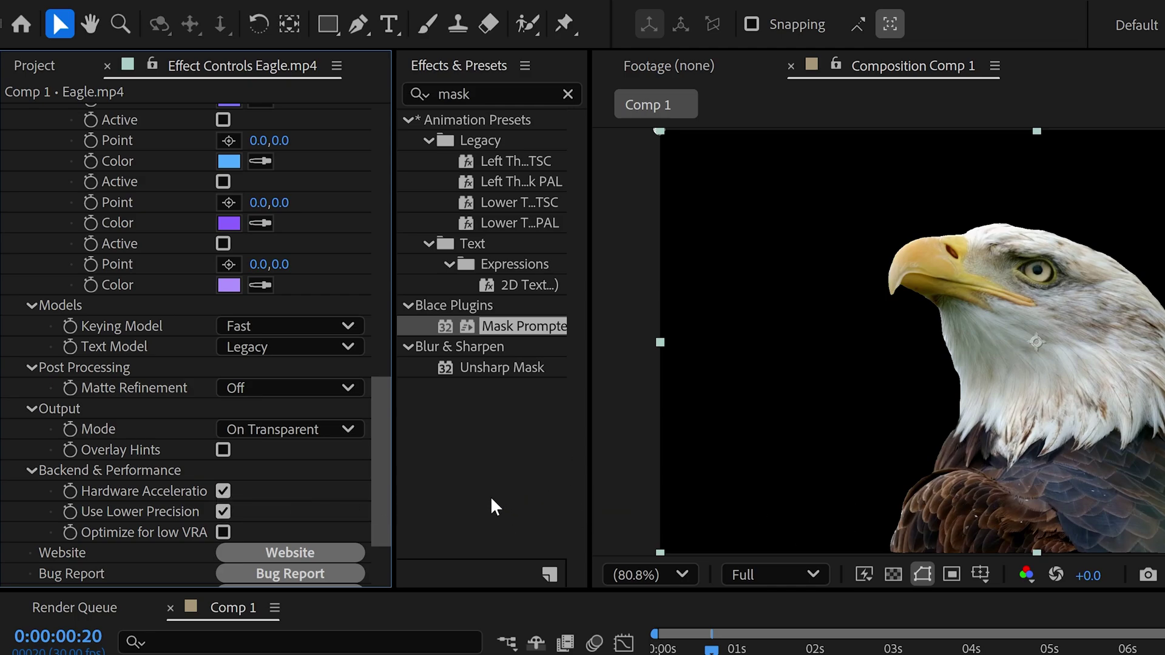
click(284, 388)
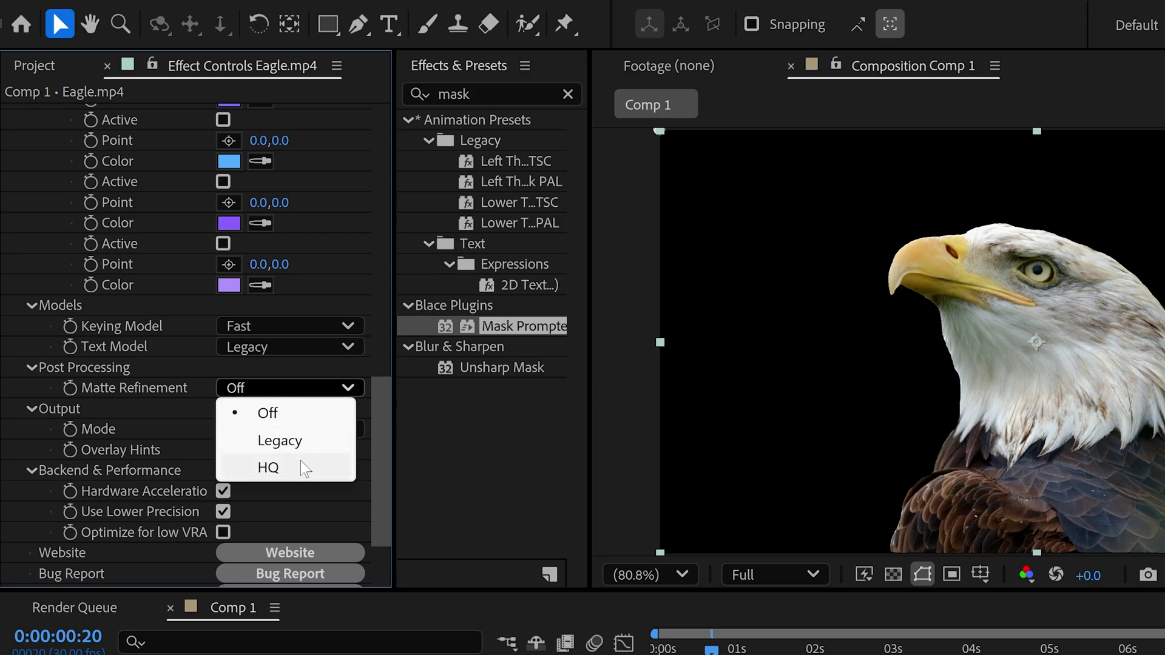
click(268, 467)
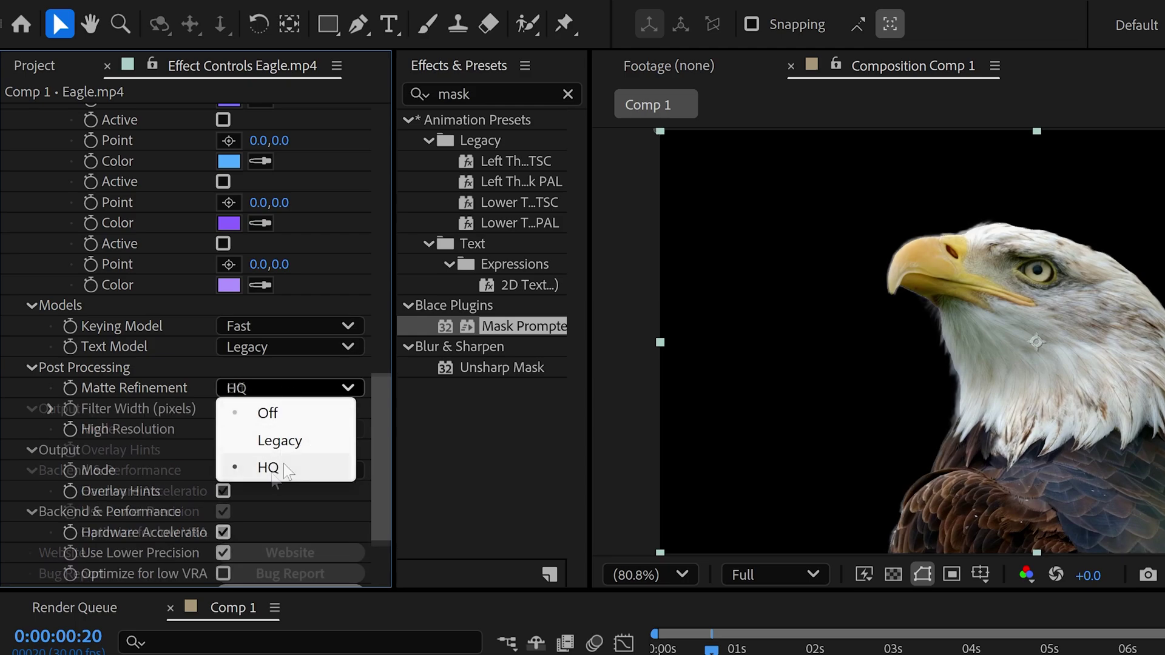
Switch the keying model to Robust (2024) while keeping the text model on Legacy.
click(272, 328)
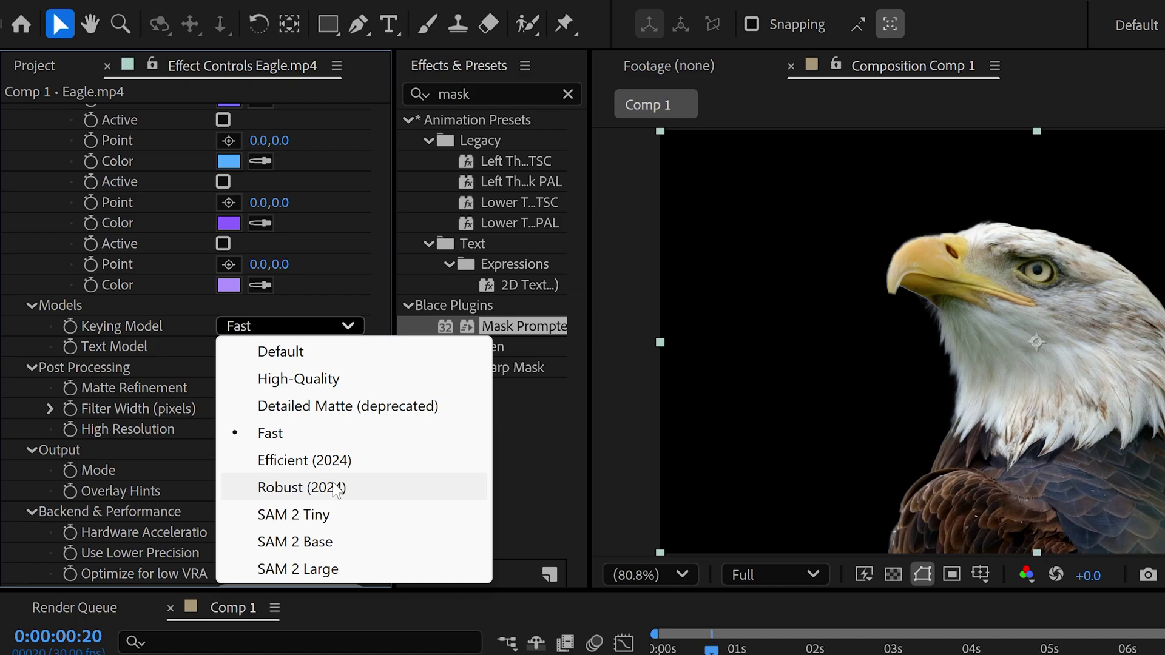
click(335, 489)
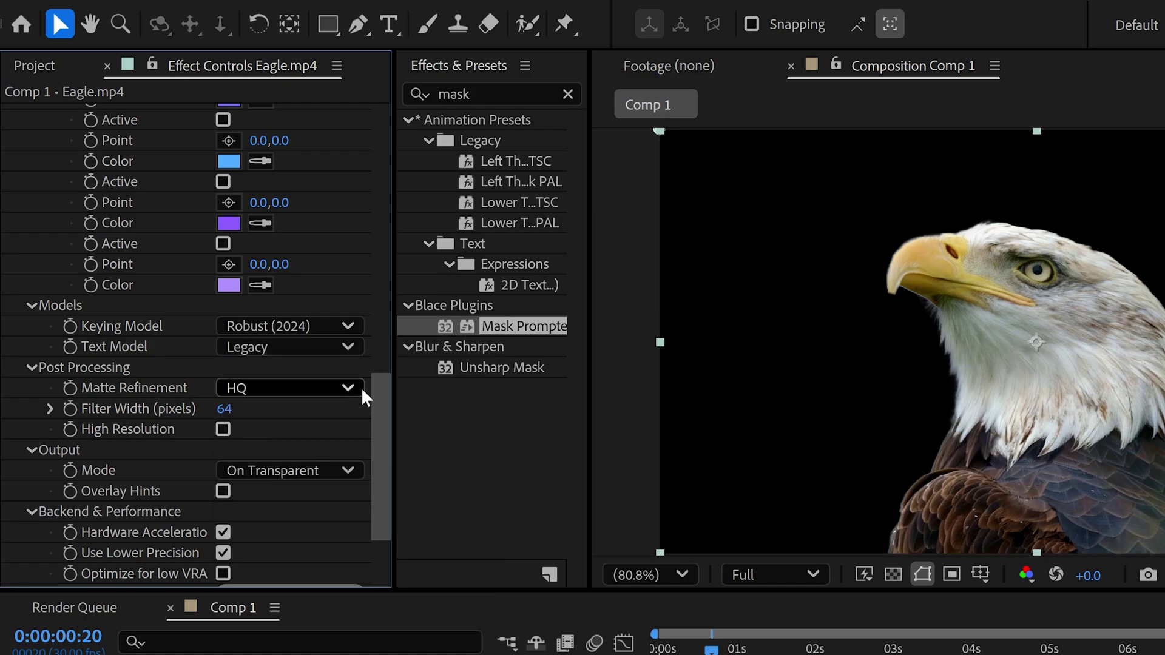
click(309, 348)
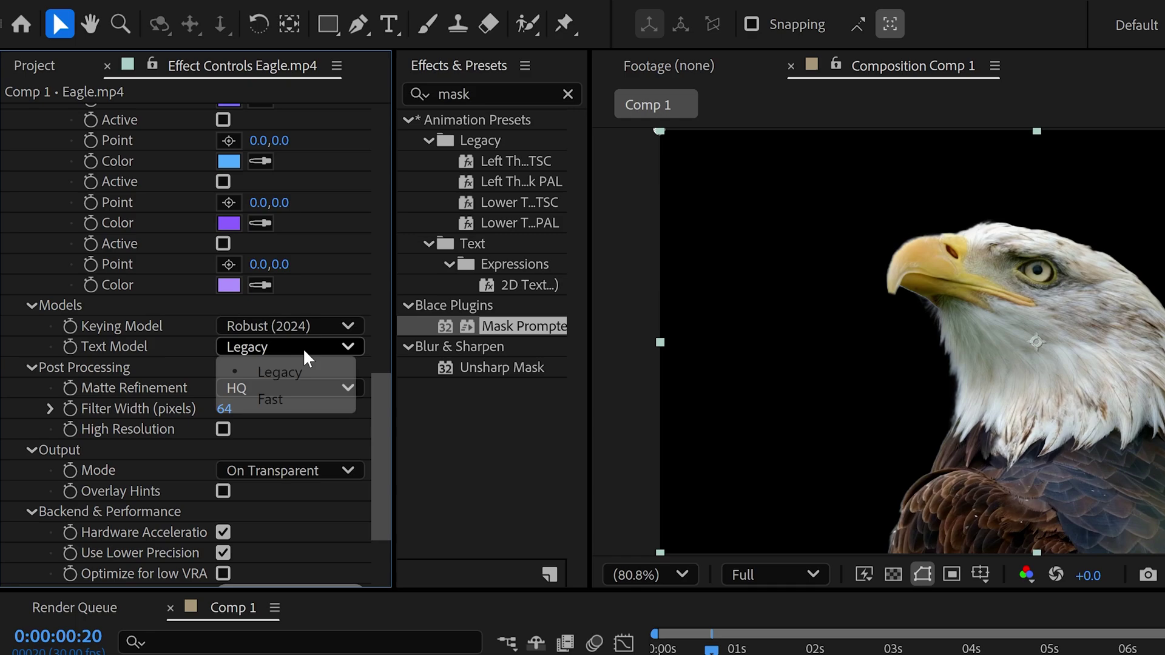
click(293, 352)
click(287, 351)
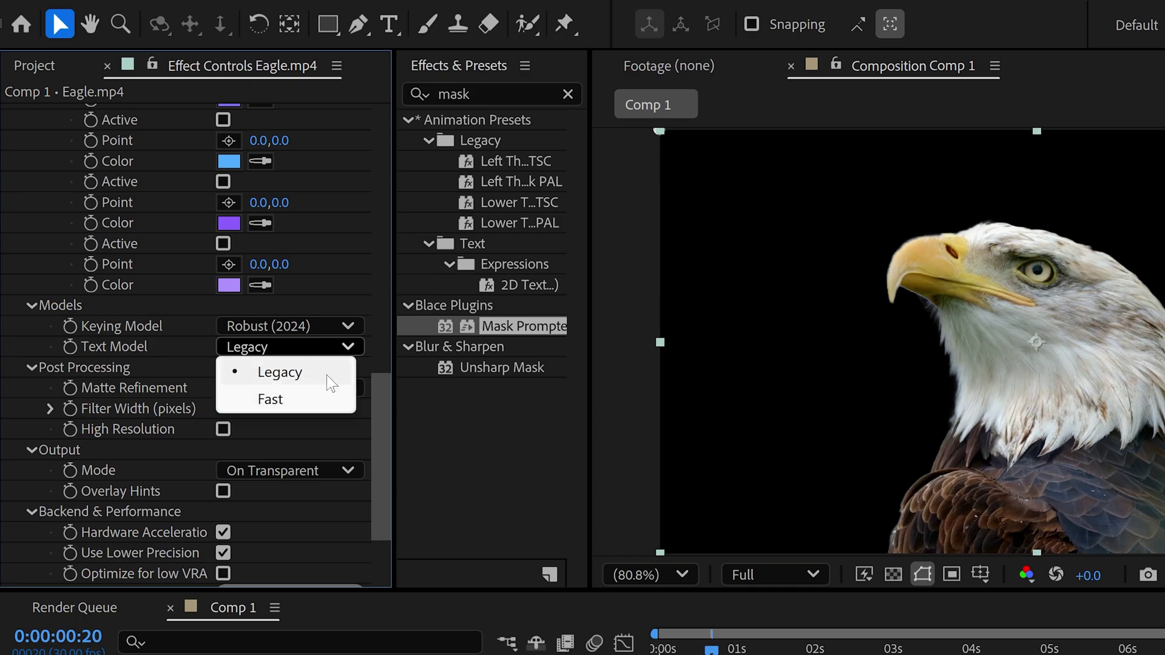
click(385, 403)
Turn on Mask Prompter's High Resolution matte refinement option.
scroll(385, 425, down, 2)
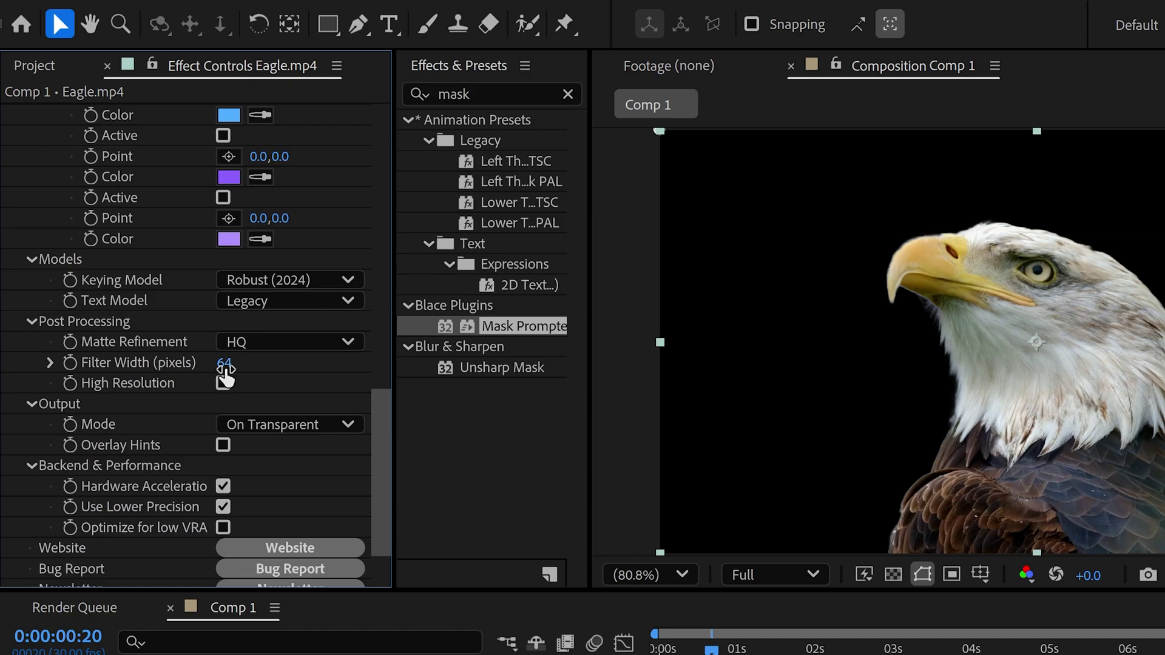
click(223, 383)
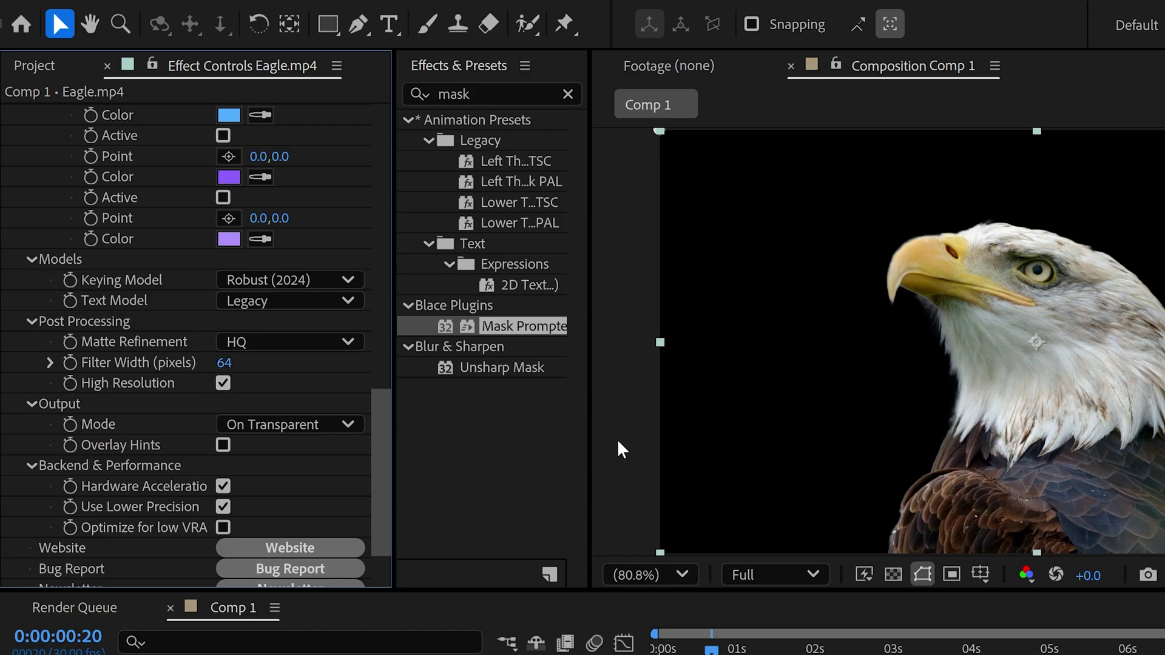
scroll(388, 455, down, 1)
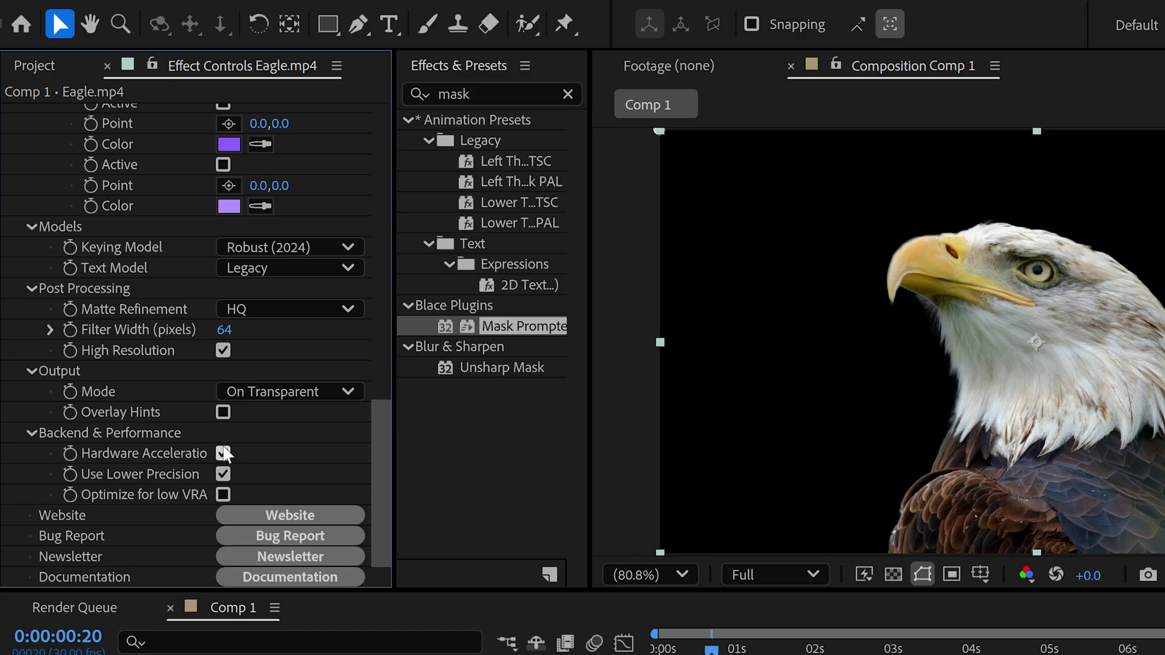
Collapse Eagle.mp4 and place USA Flag.mp4 from the Project panel beneath it.
drag(385, 461, 386, 405)
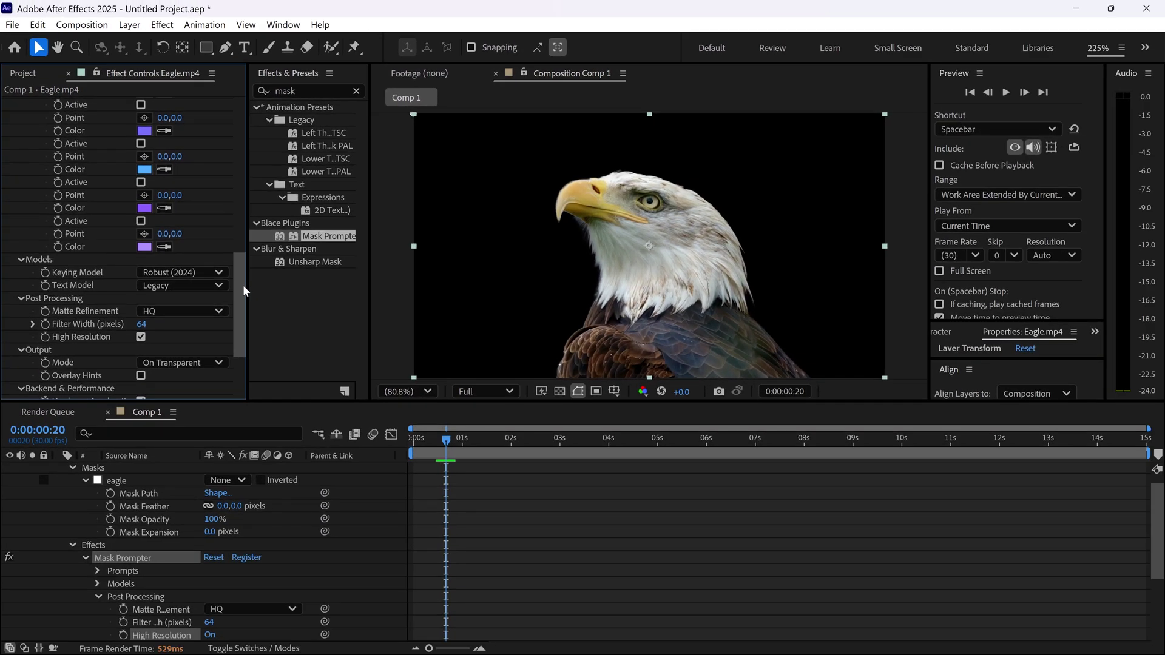
drag(243, 285, 243, 279)
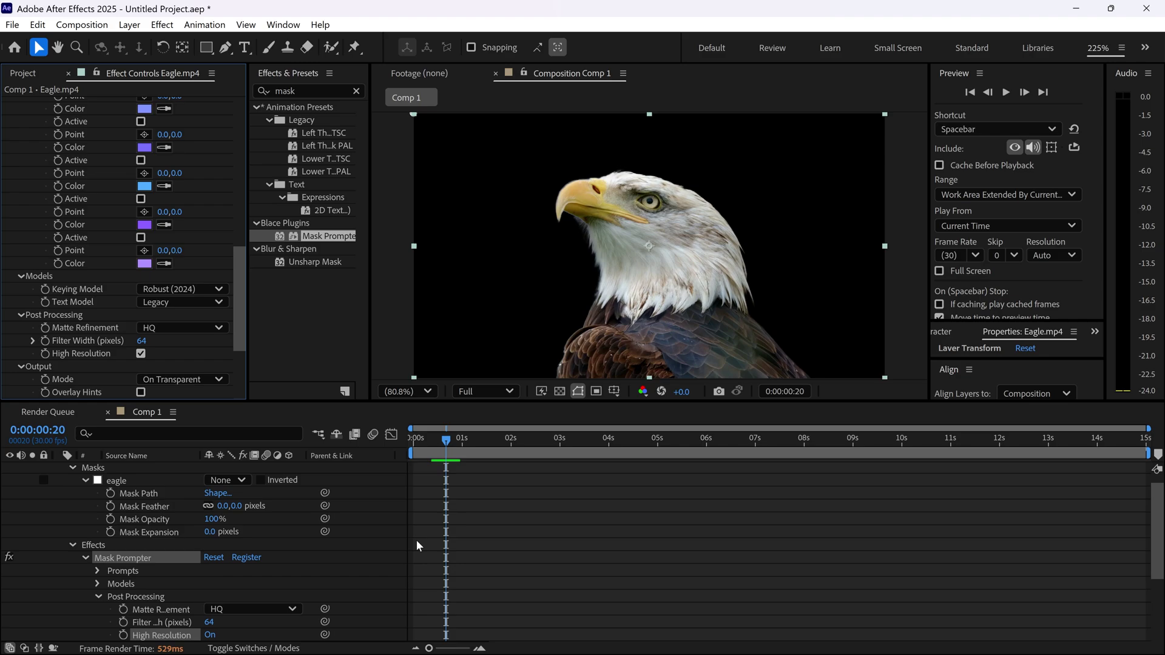
scroll(315, 518, up, 1)
click(58, 467)
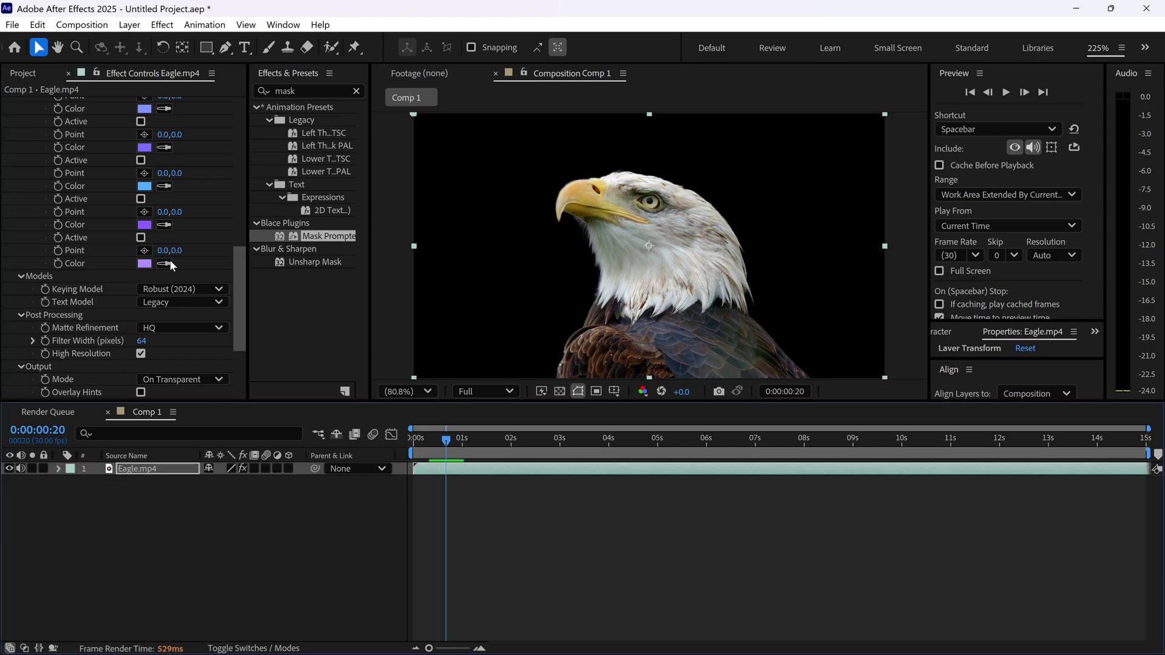
click(23, 74)
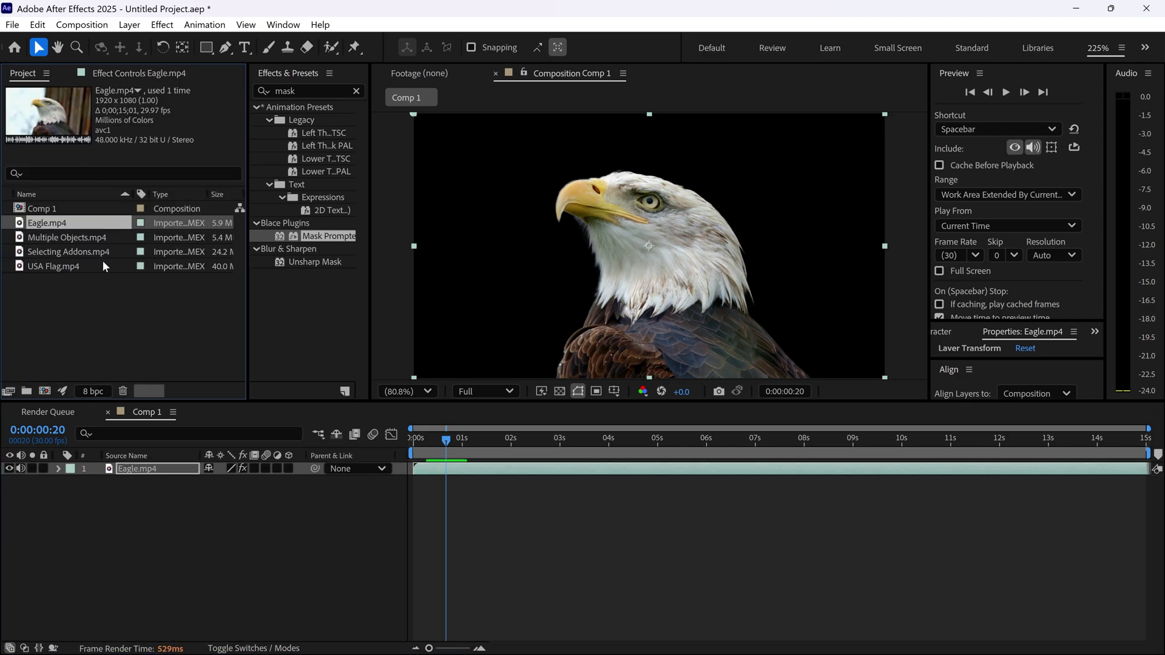
drag(79, 271, 166, 507)
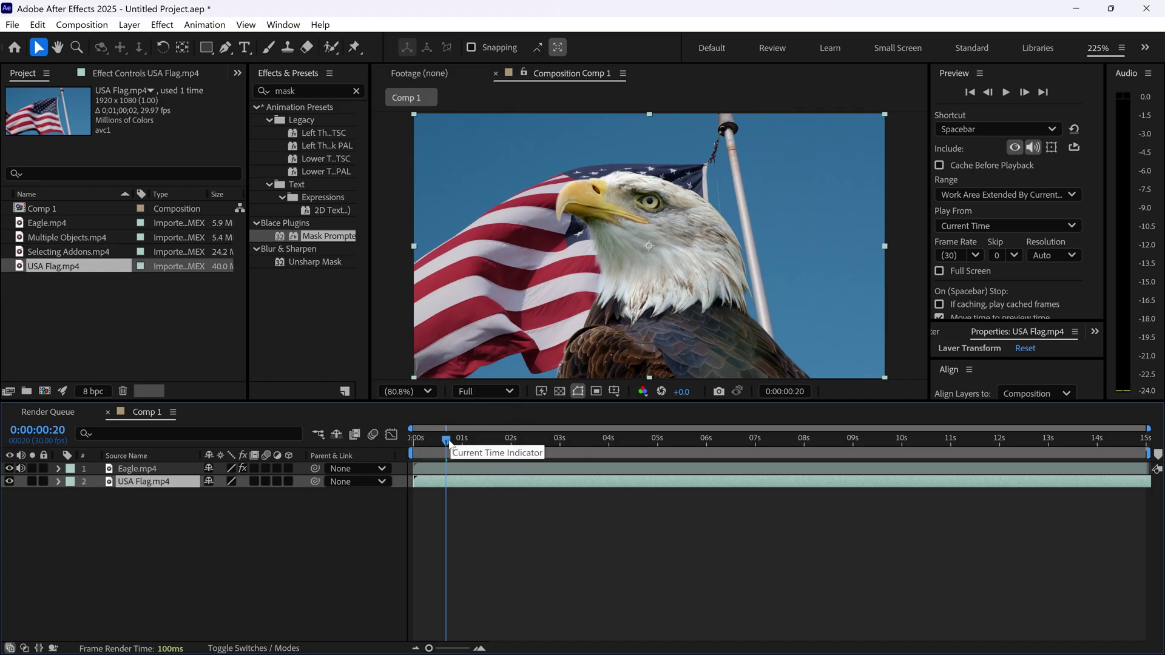
Scrub through the eagle-over-flag composite with viewer resolution lowered to Third.
drag(449, 444, 504, 443)
click(492, 391)
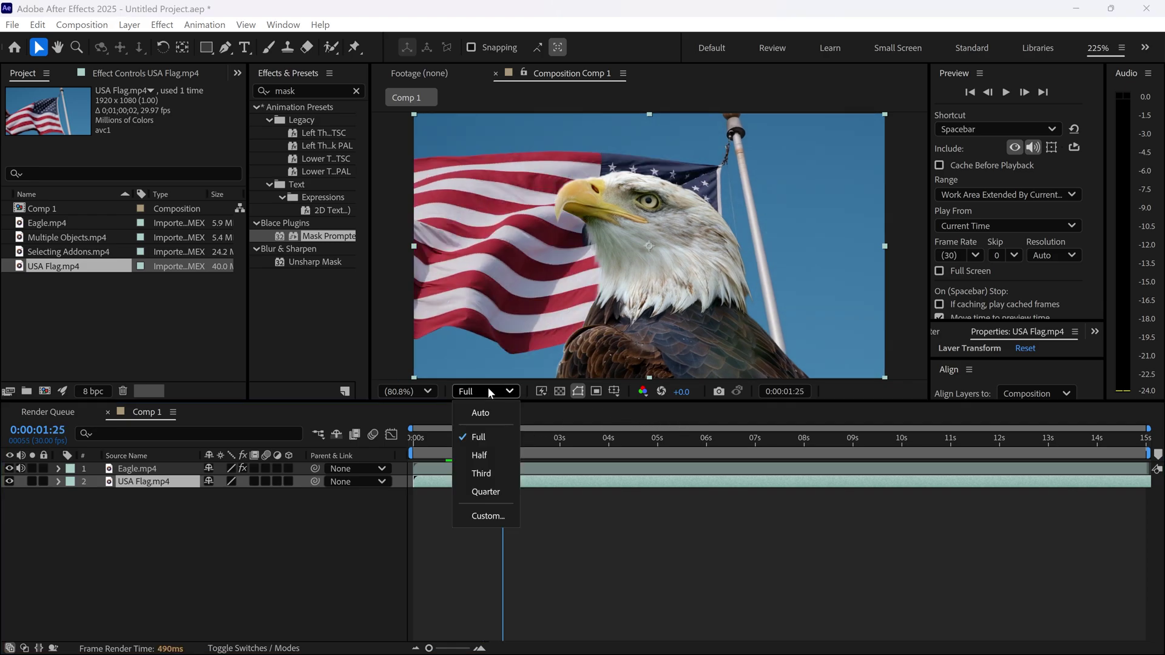
click(478, 474)
drag(503, 441, 554, 441)
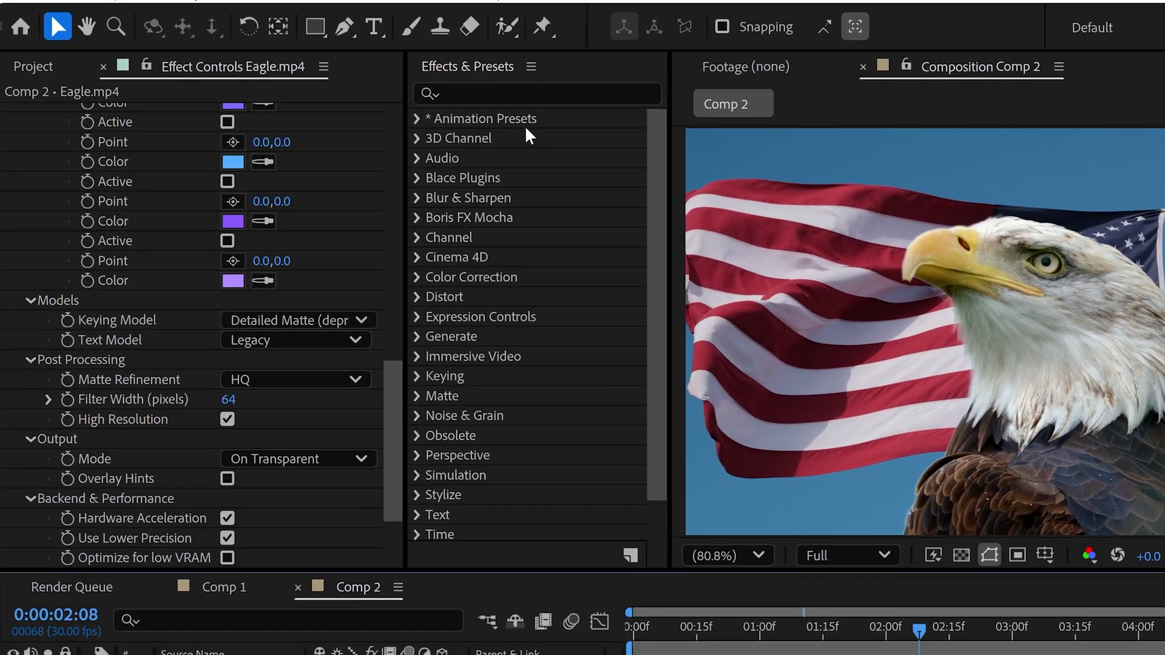
click(327, 90)
Apply Advanced Spill Suppressor to Eagle.mp4 with Method set to Ultra and the effect enabled.
text(av)
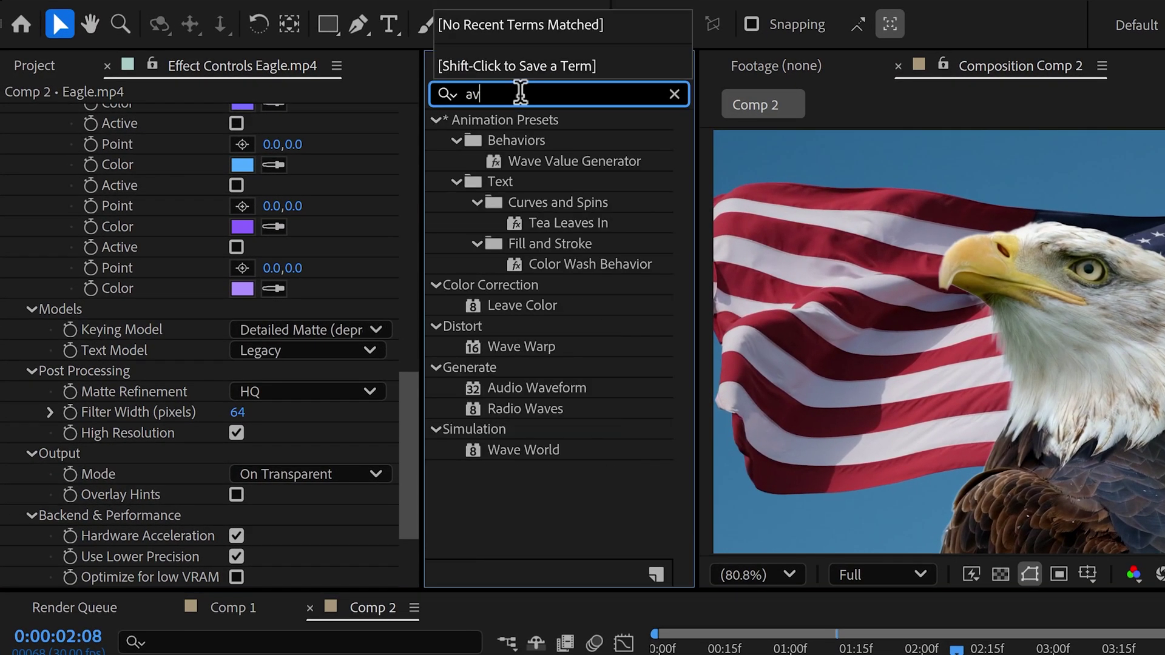
key(BackSpace)
key(BackSpace)
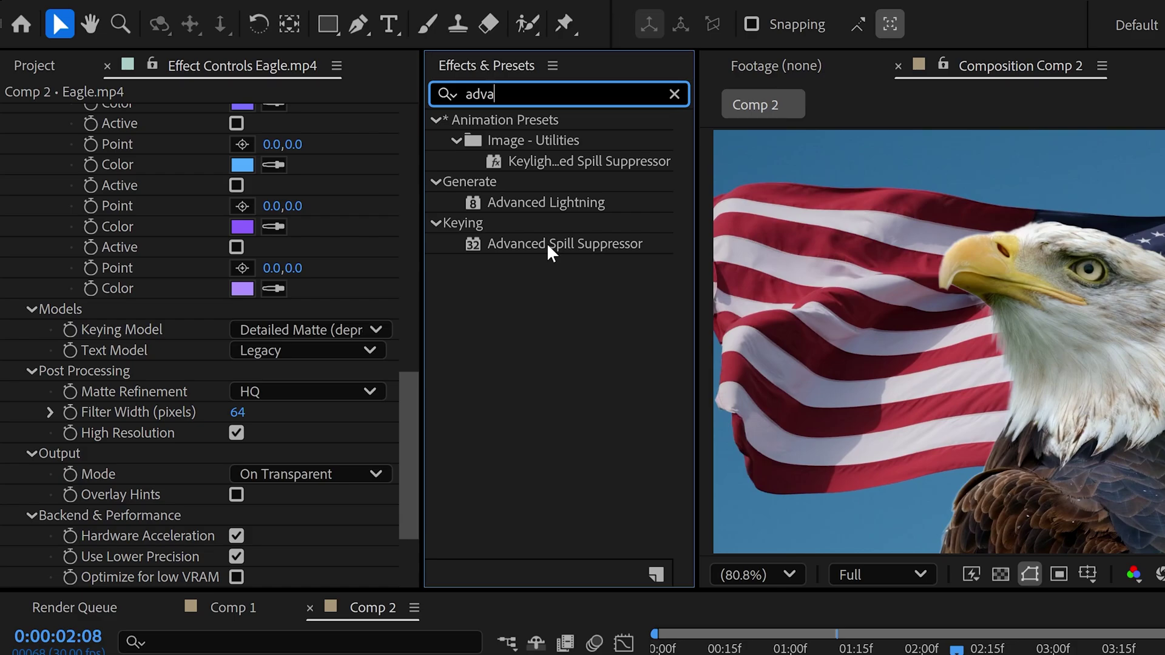
drag(536, 249, 255, 654)
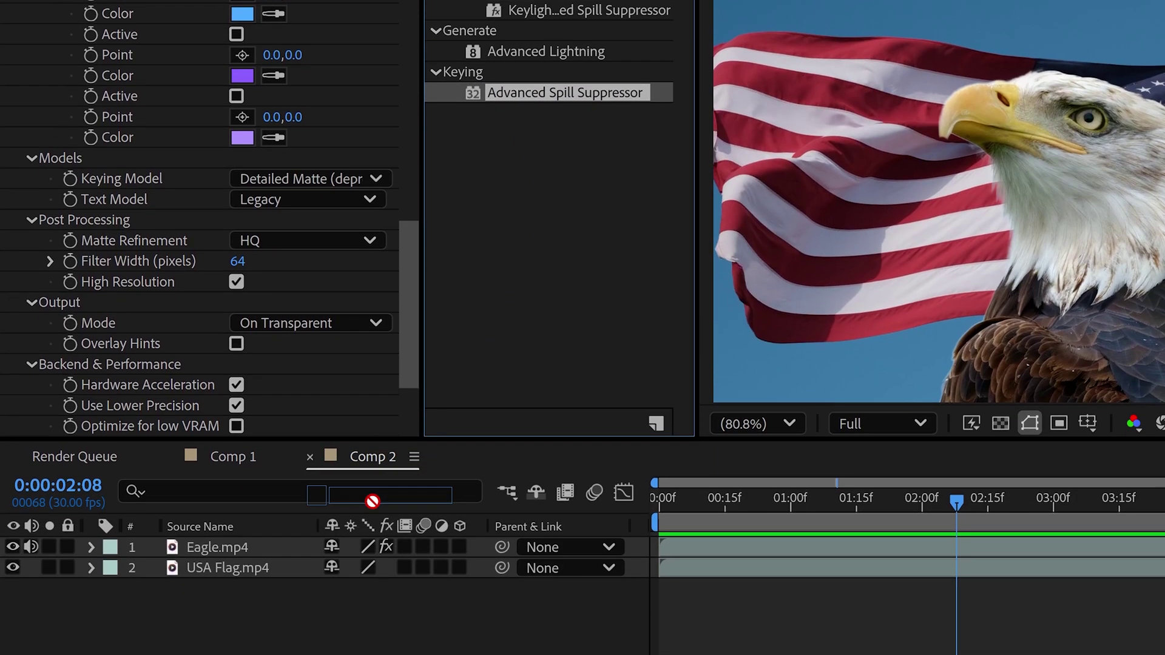
drag(255, 424, 245, 419)
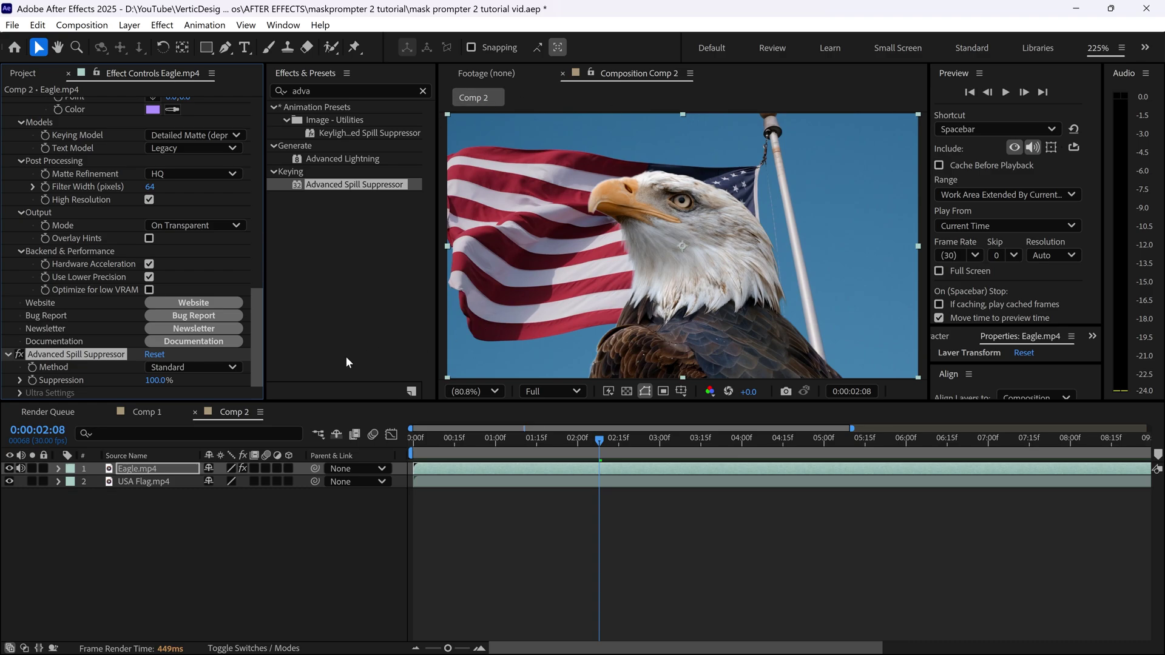
click(200, 367)
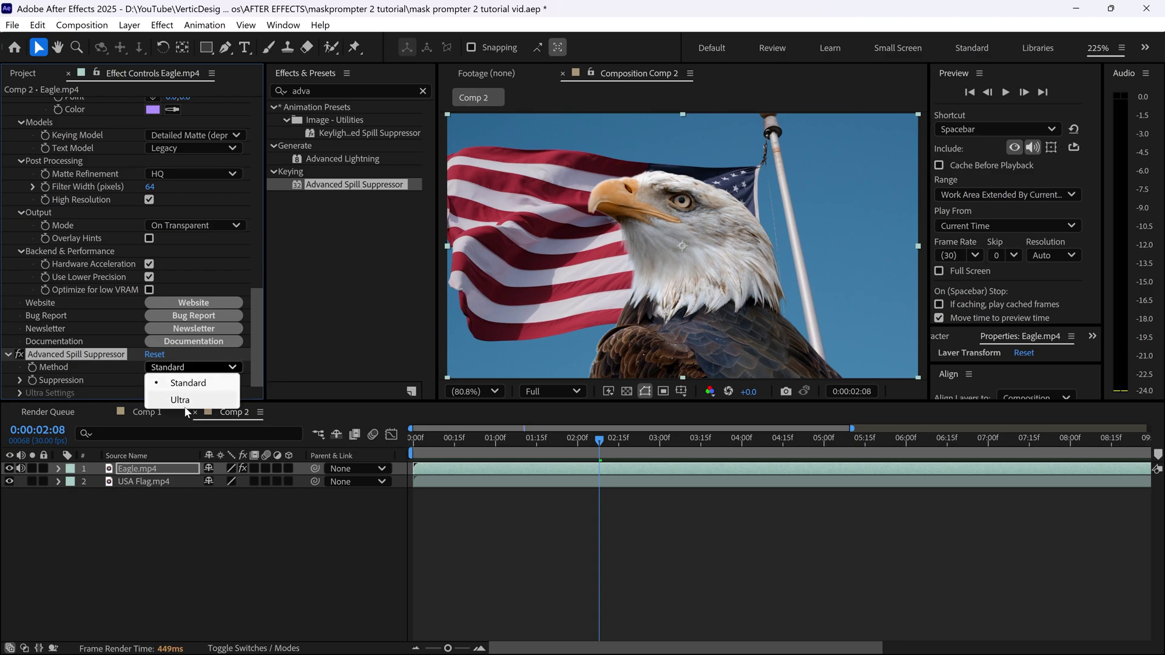
click(180, 401)
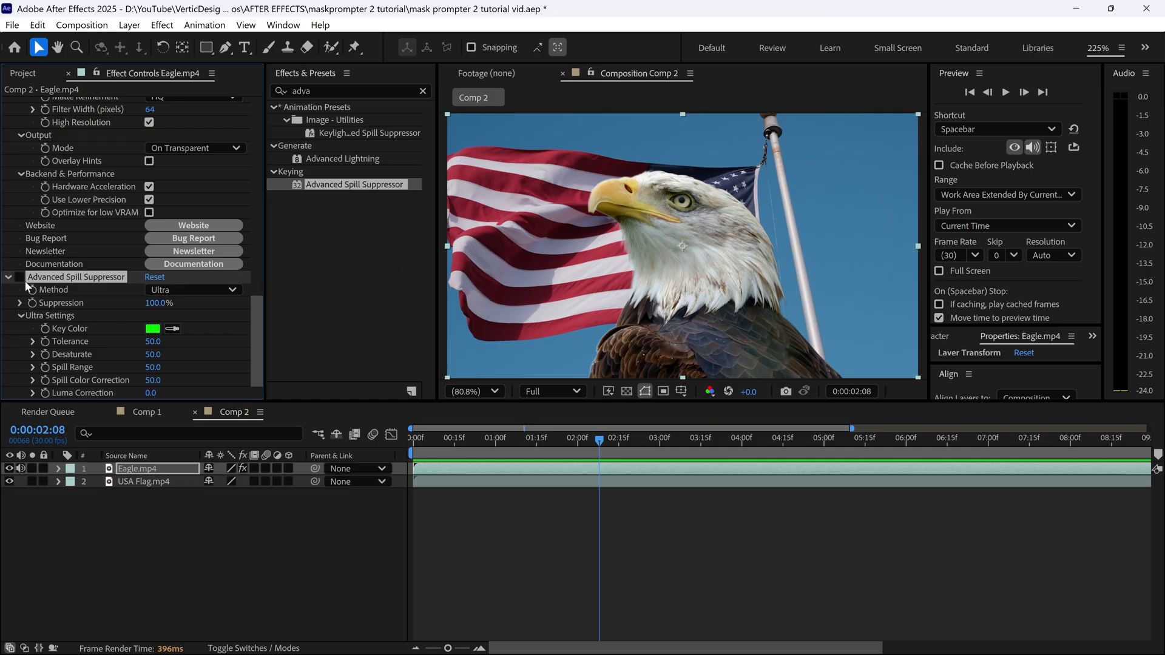
click(19, 276)
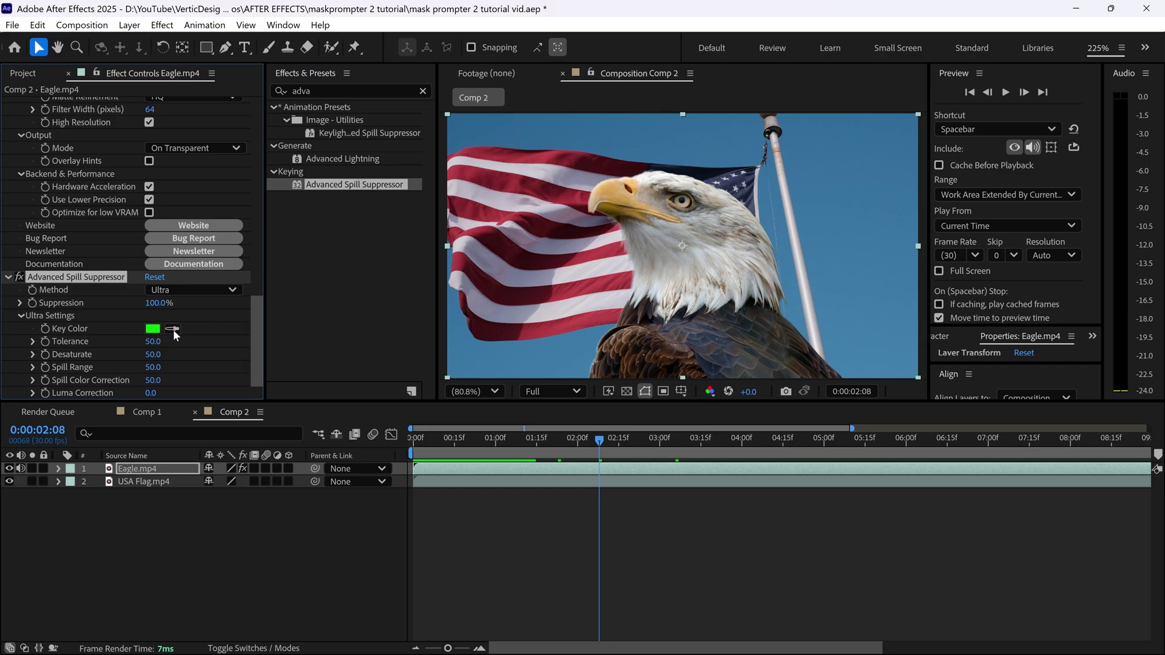
Zoom in on the eagle's beak edge, then duplicate the Eagle.mp4 layer with Ctrl+D.
click(499, 270)
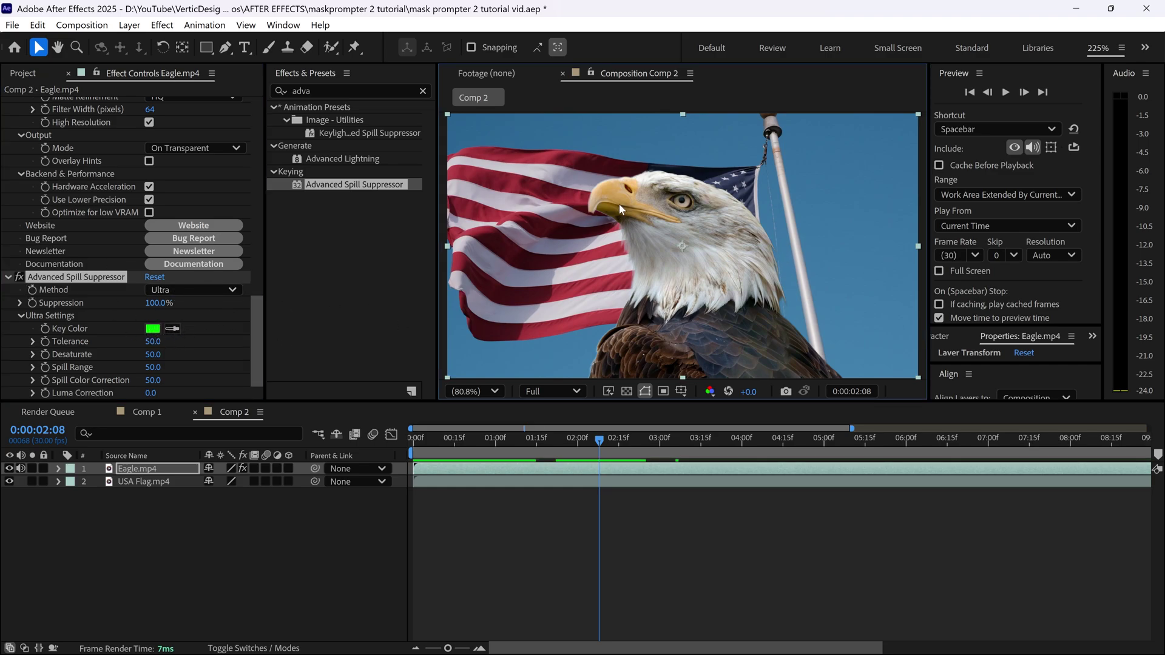
scroll(594, 175, up, 2)
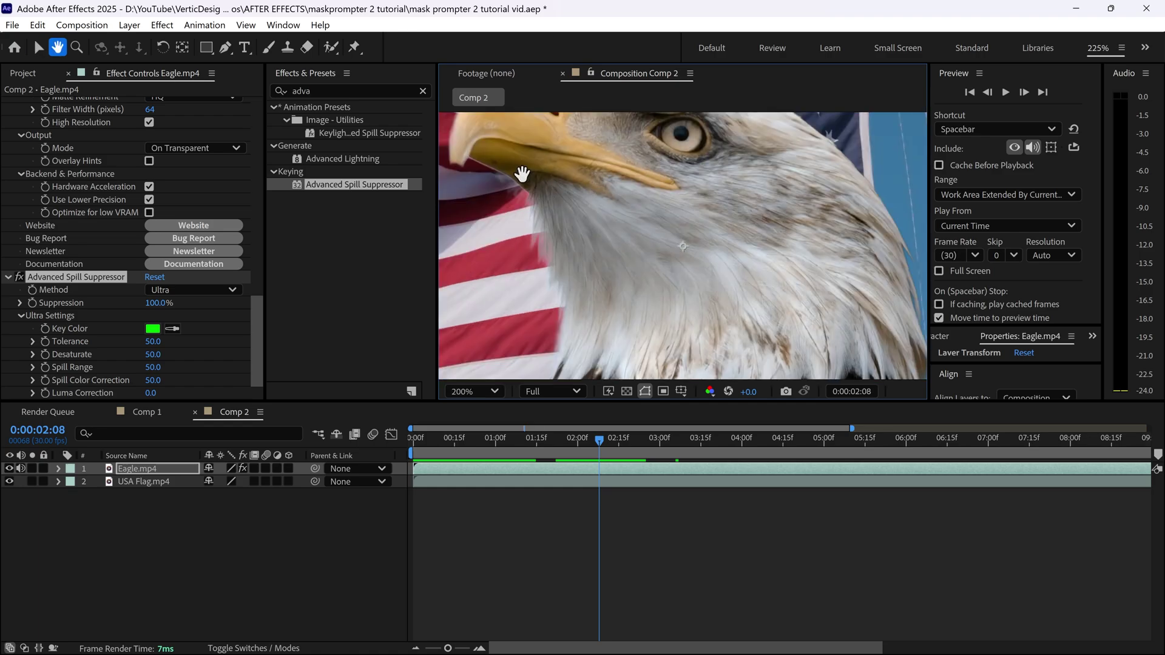
drag(520, 177, 582, 268)
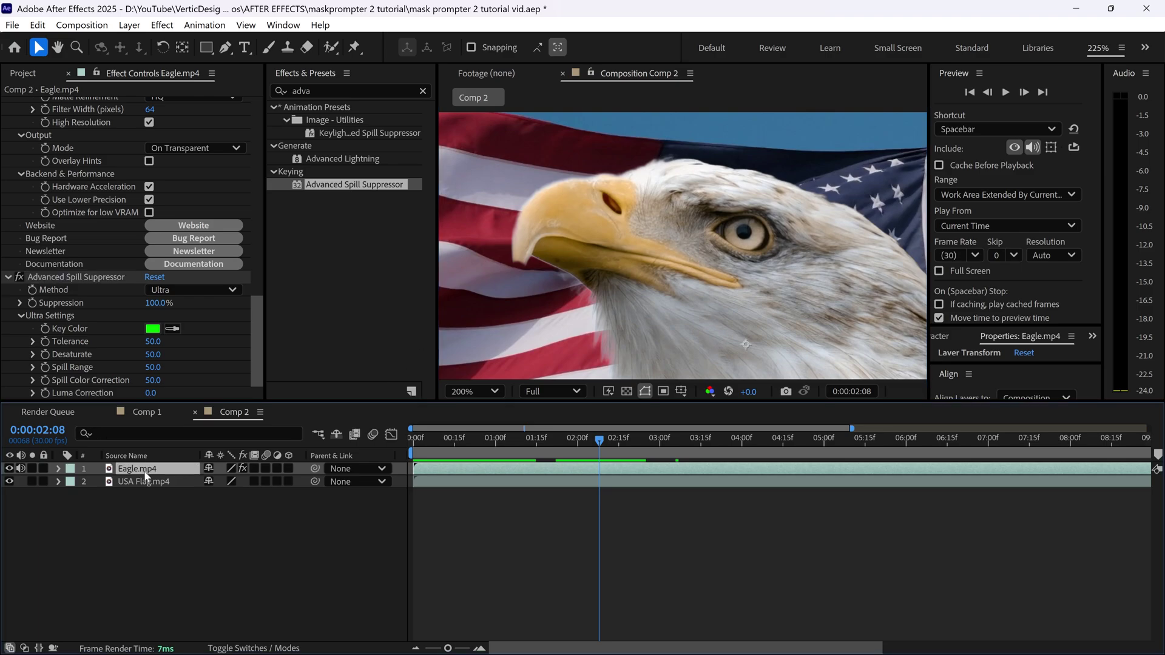
key(ctrl+d)
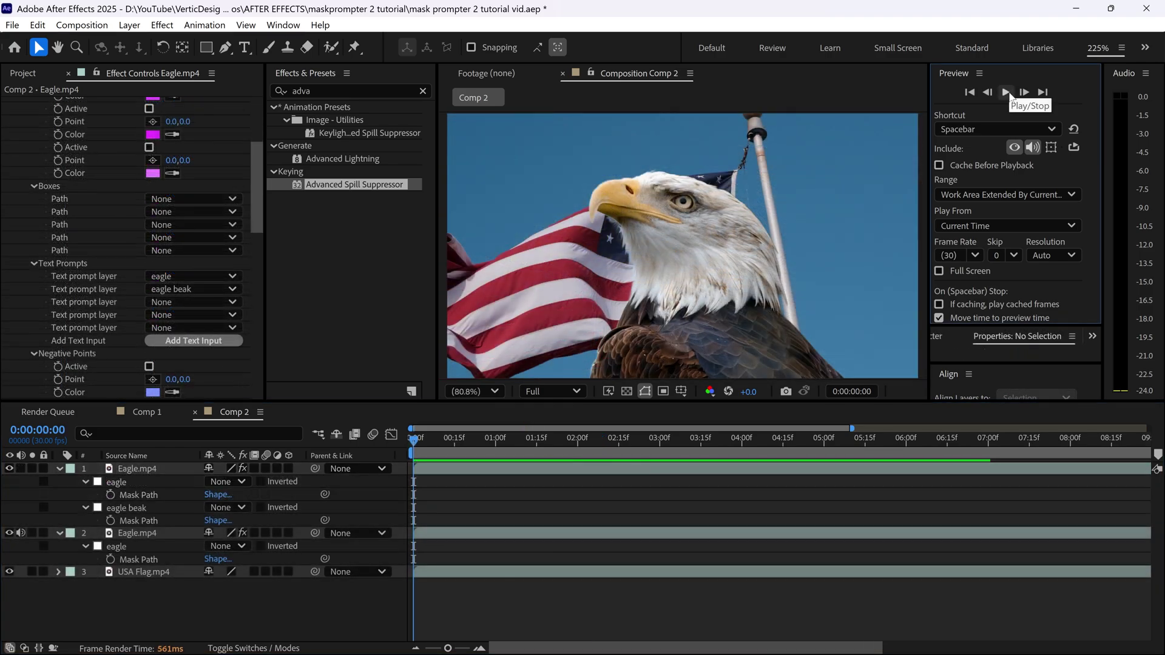
Play back the eagle-over-flag composite.
click(1007, 93)
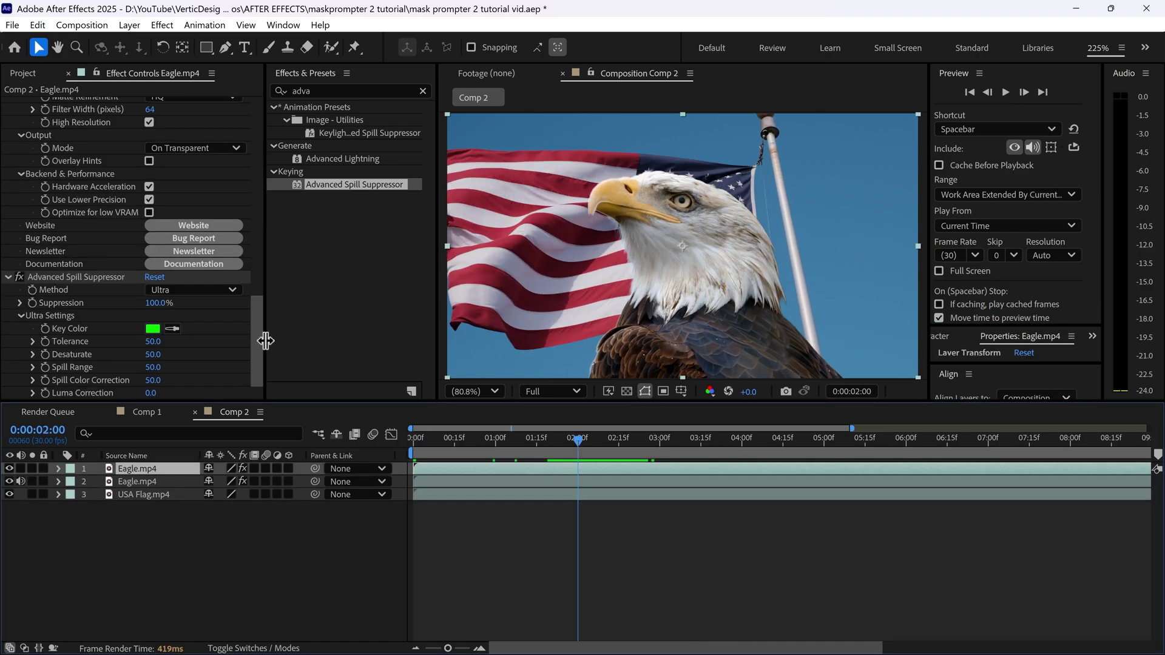
scroll(265, 341, up, 5)
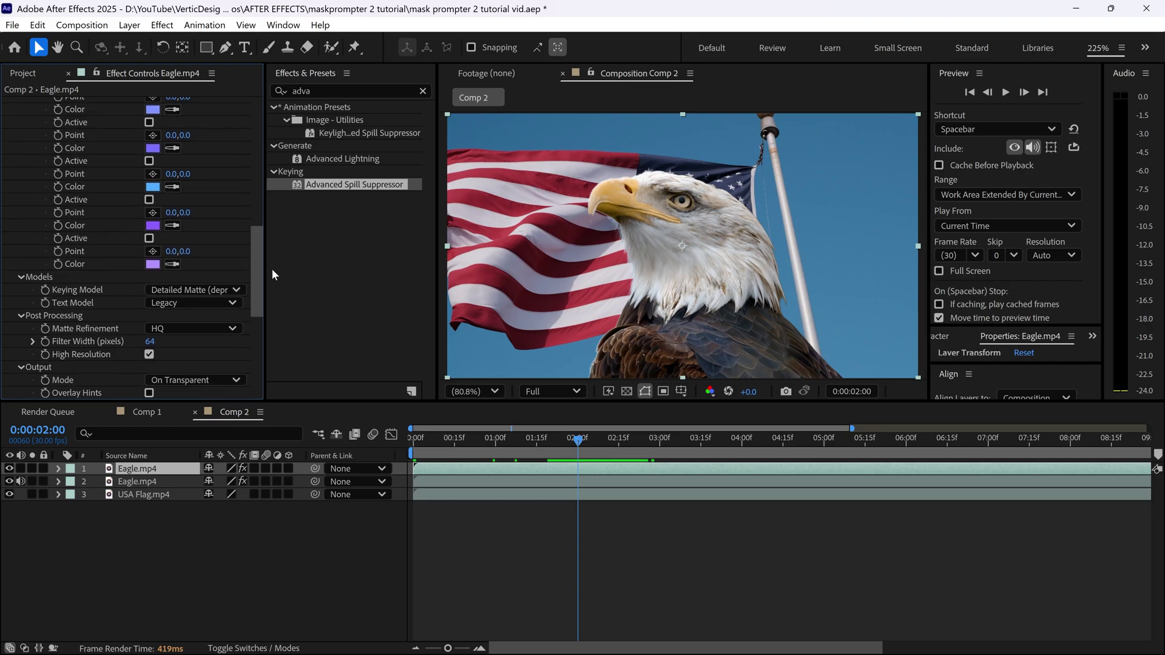
scroll(268, 249, up, 5)
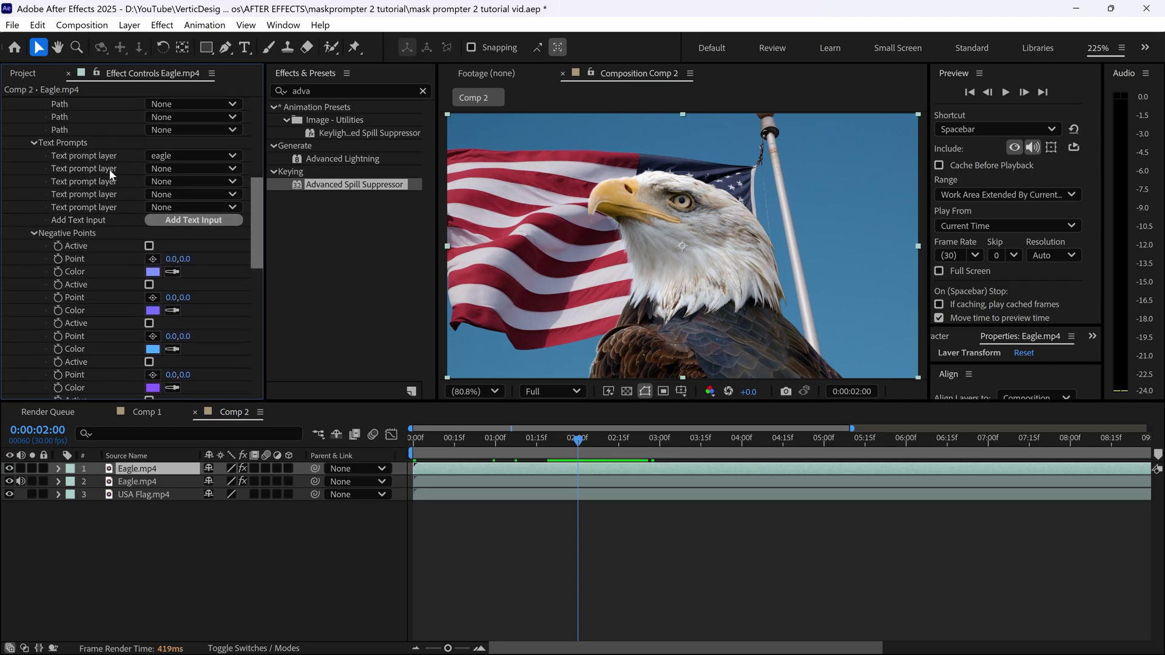
scroll(85, 179, up, 4)
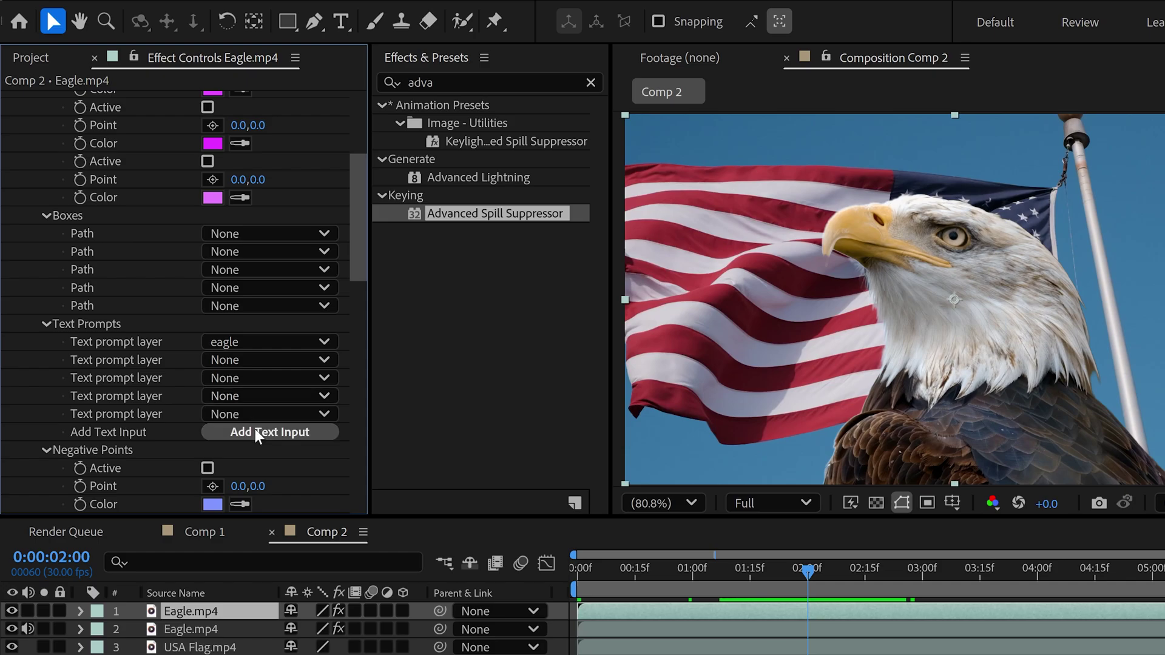
Add a text mask named 'eagle beak' and set it as the second Text prompt layer.
click(255, 431)
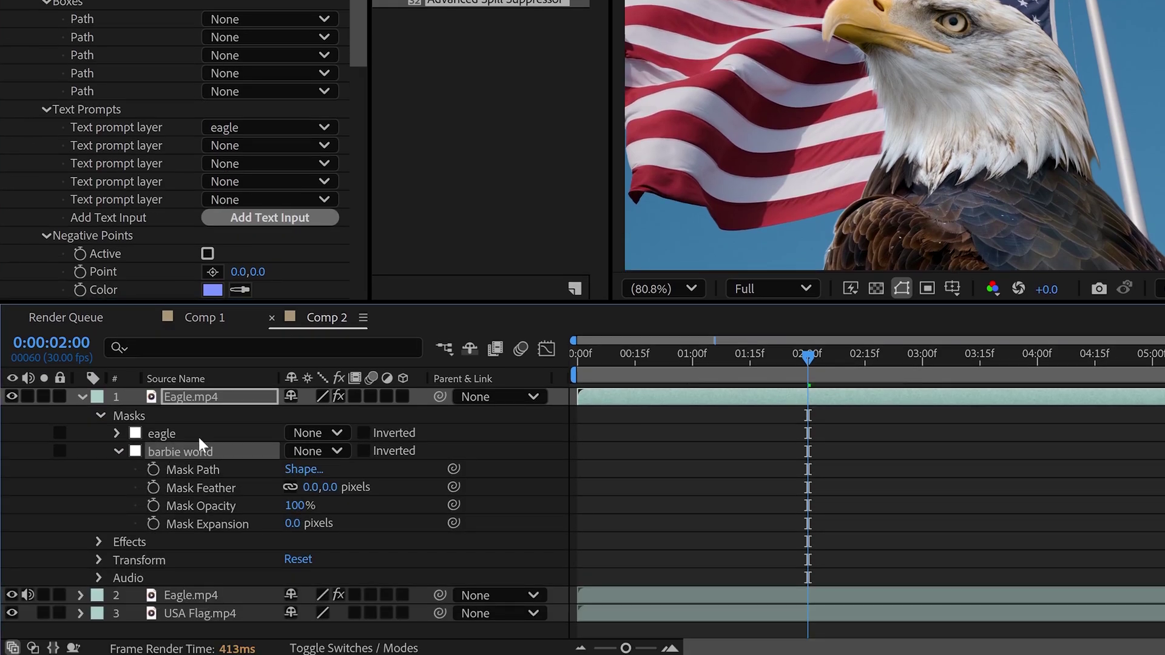
key(Return)
text(eagle beak)
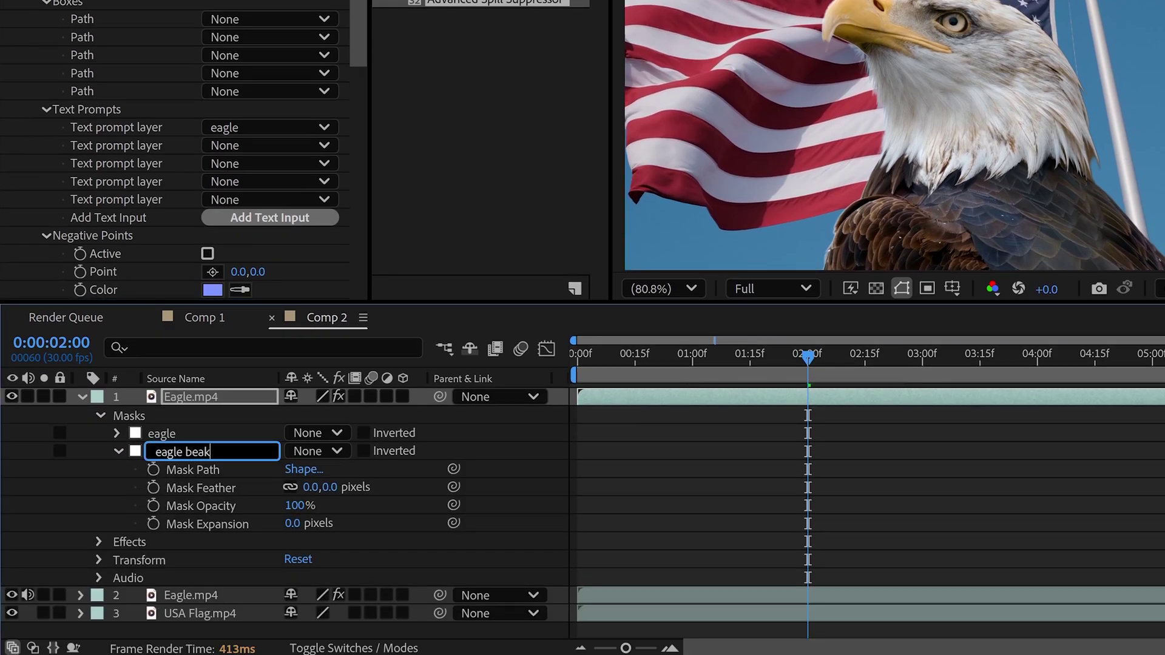
key(Return)
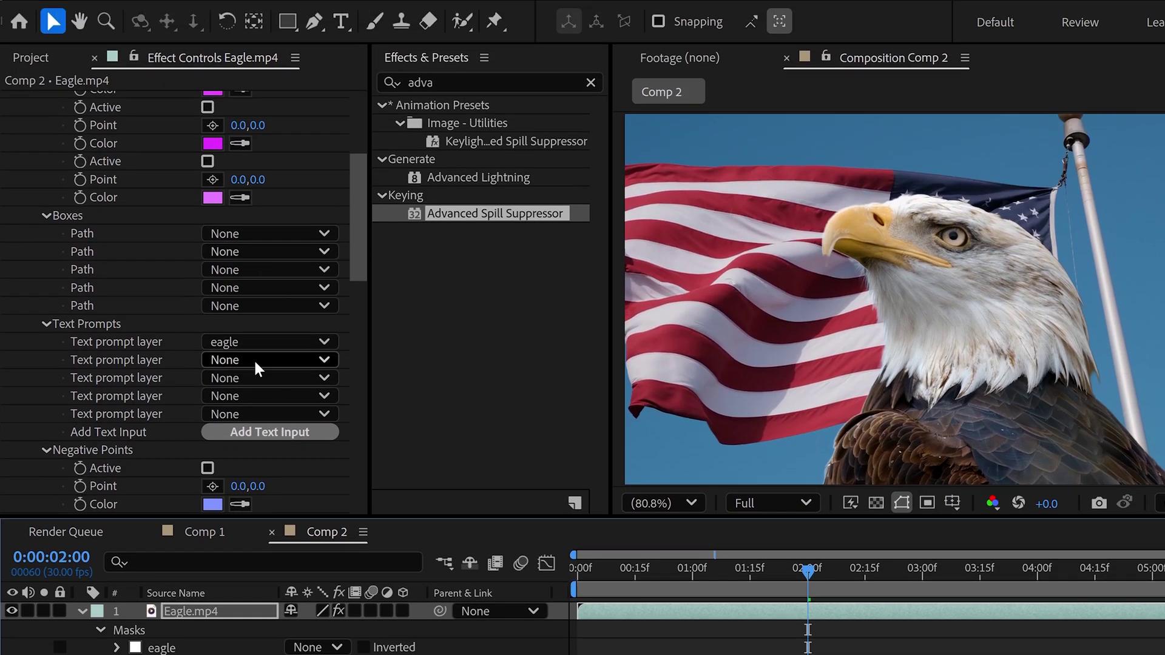
click(254, 360)
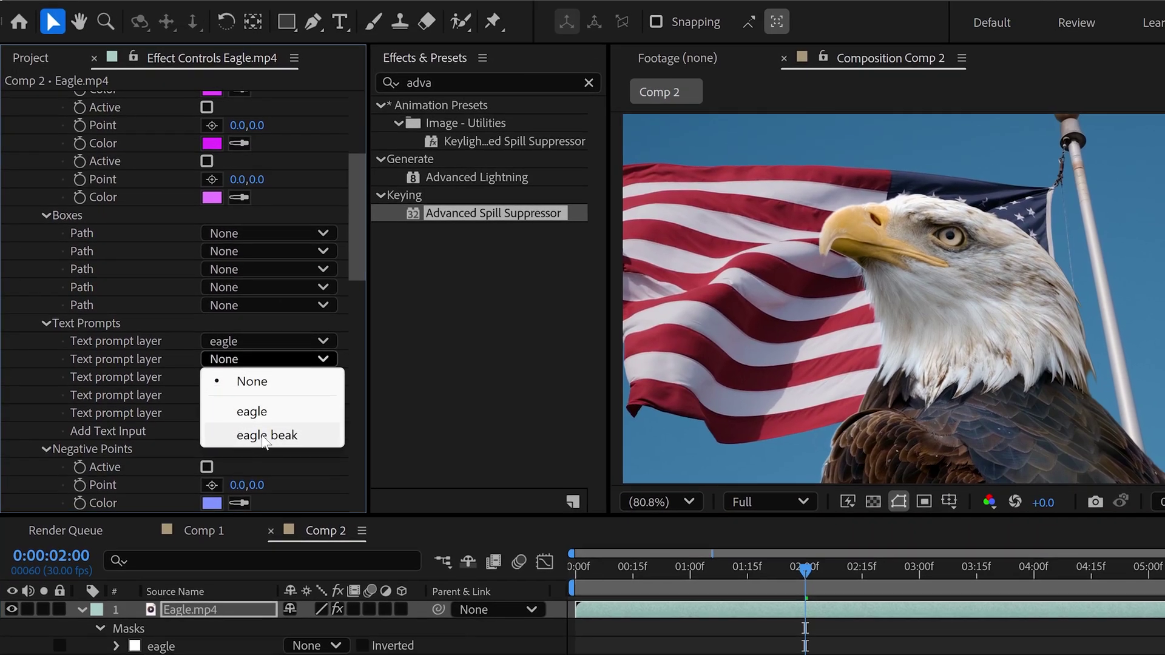
click(267, 434)
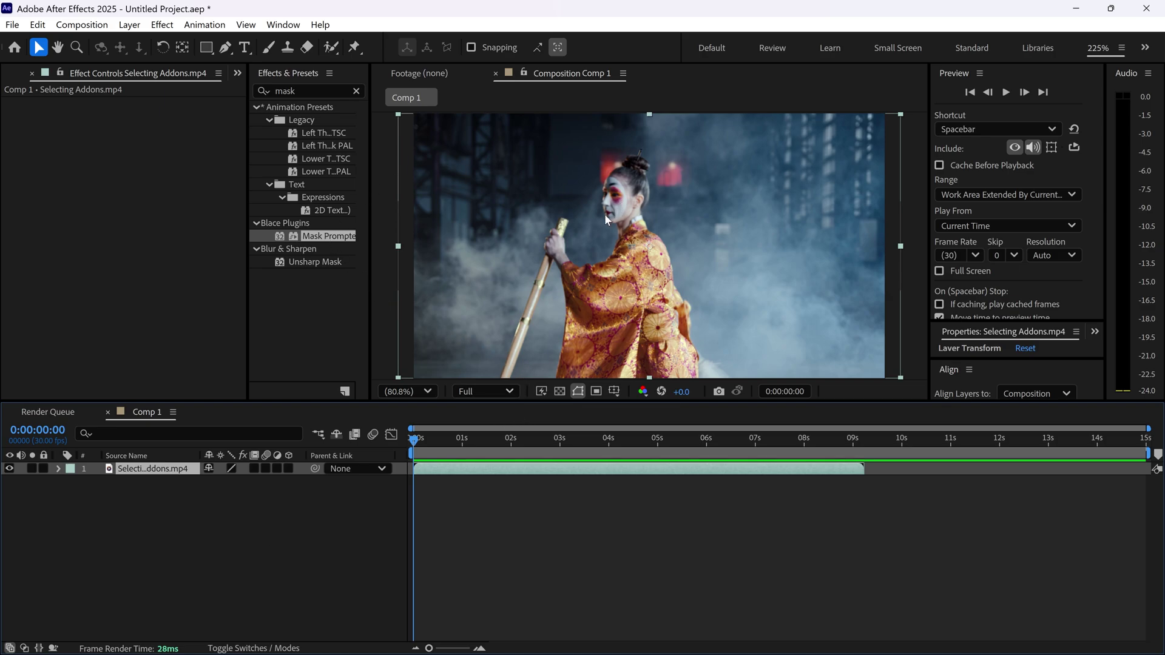
Apply Mask Prompter to Selecting Addons.mp4 and add a text-prompt mask named 'woman'.
drag(326, 238, 155, 468)
drag(247, 196, 250, 274)
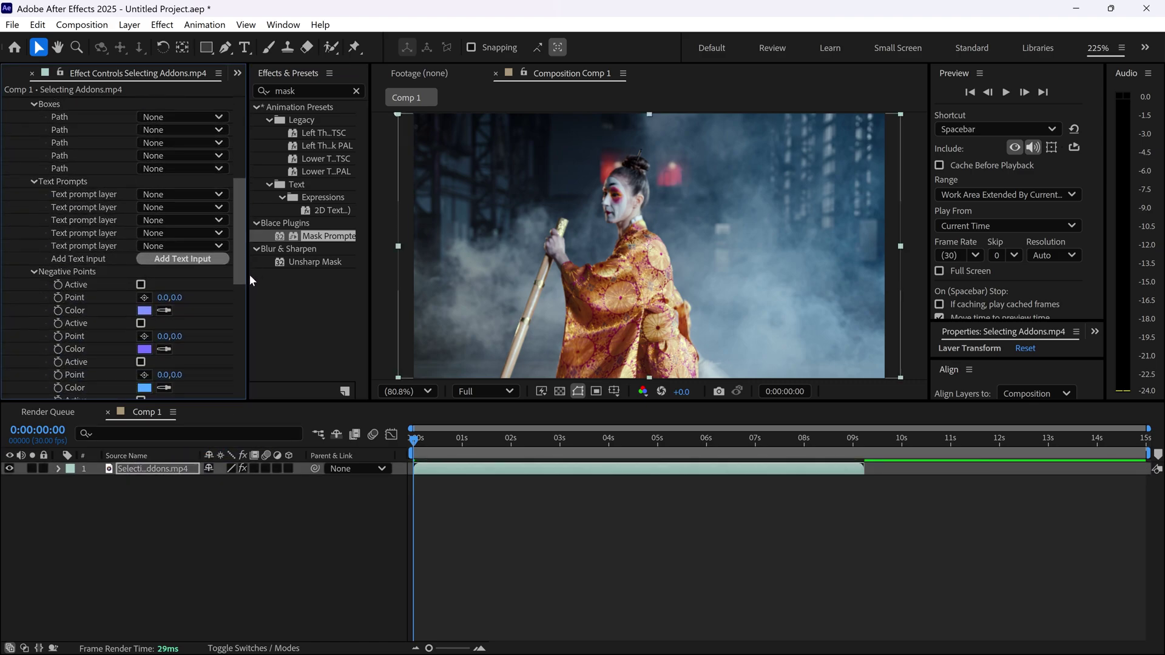
click(171, 260)
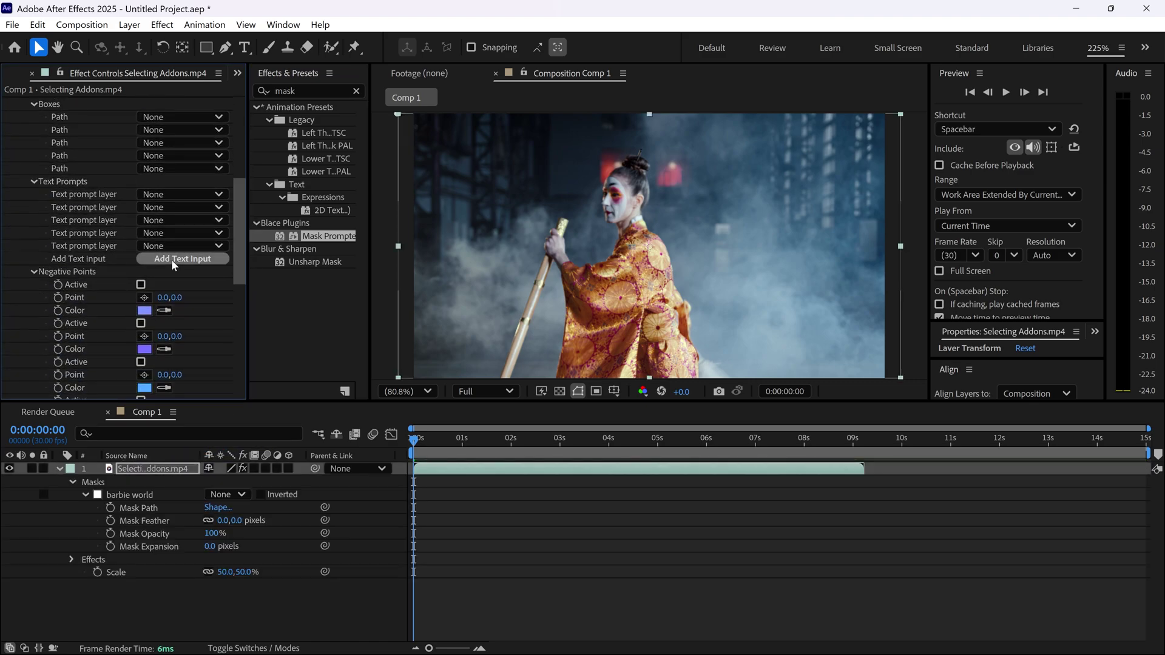
click(149, 495)
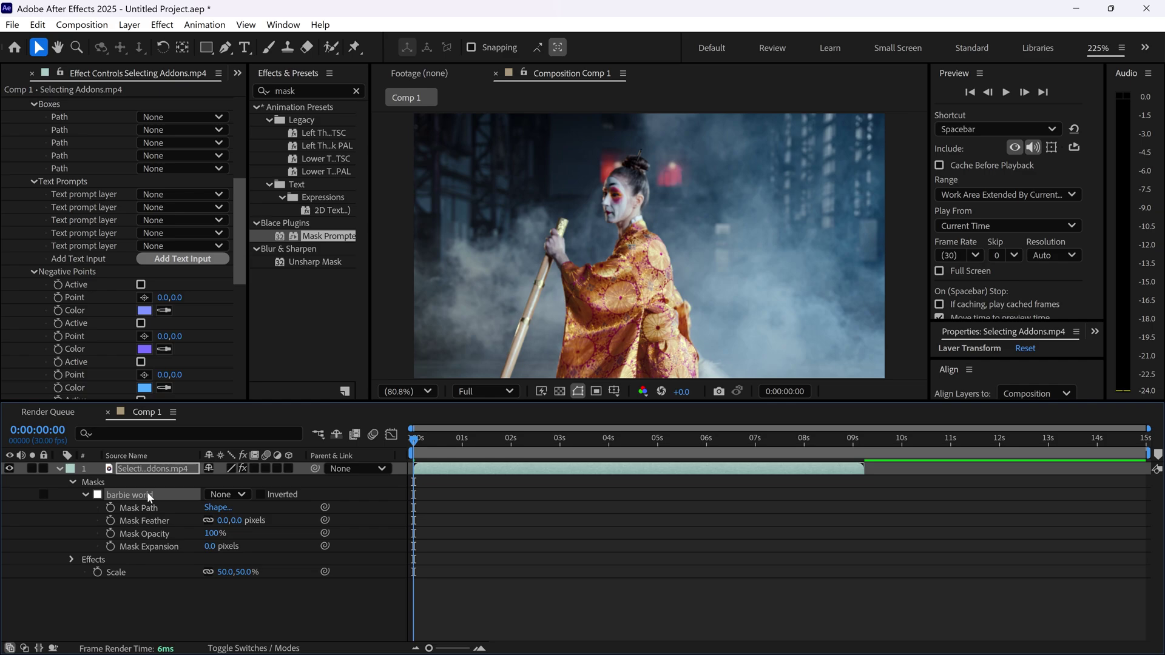
key(Return)
text(woman)
key(Return)
Set the 'woman' mask as the first text prompt, check the key later, then return to the start.
click(165, 194)
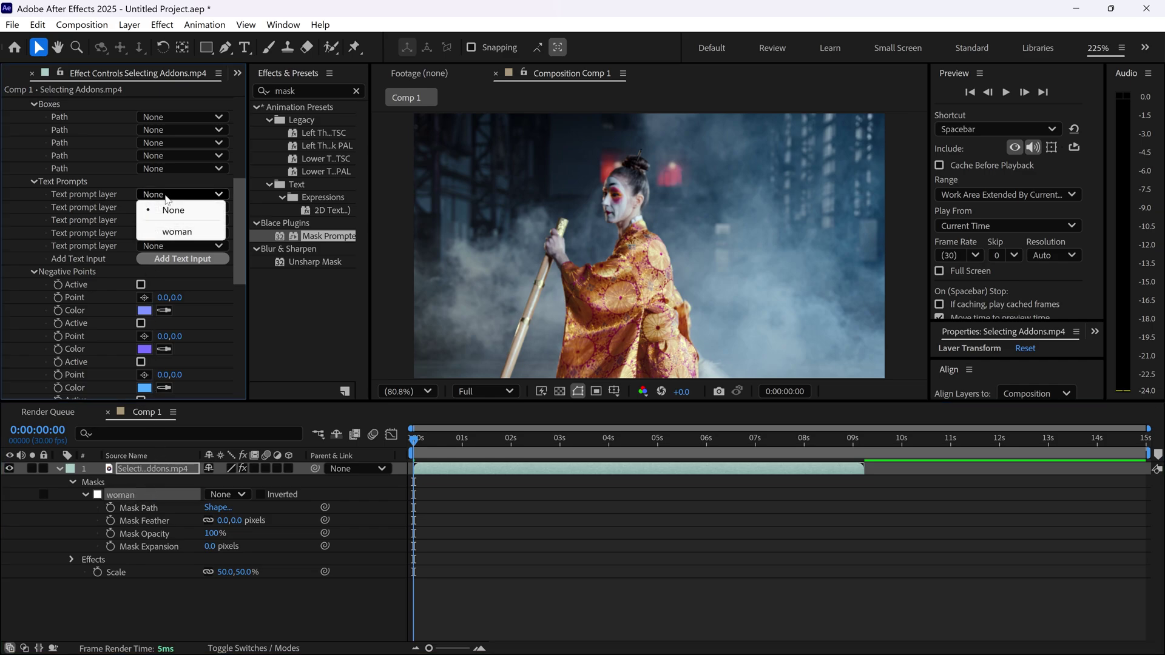
click(177, 230)
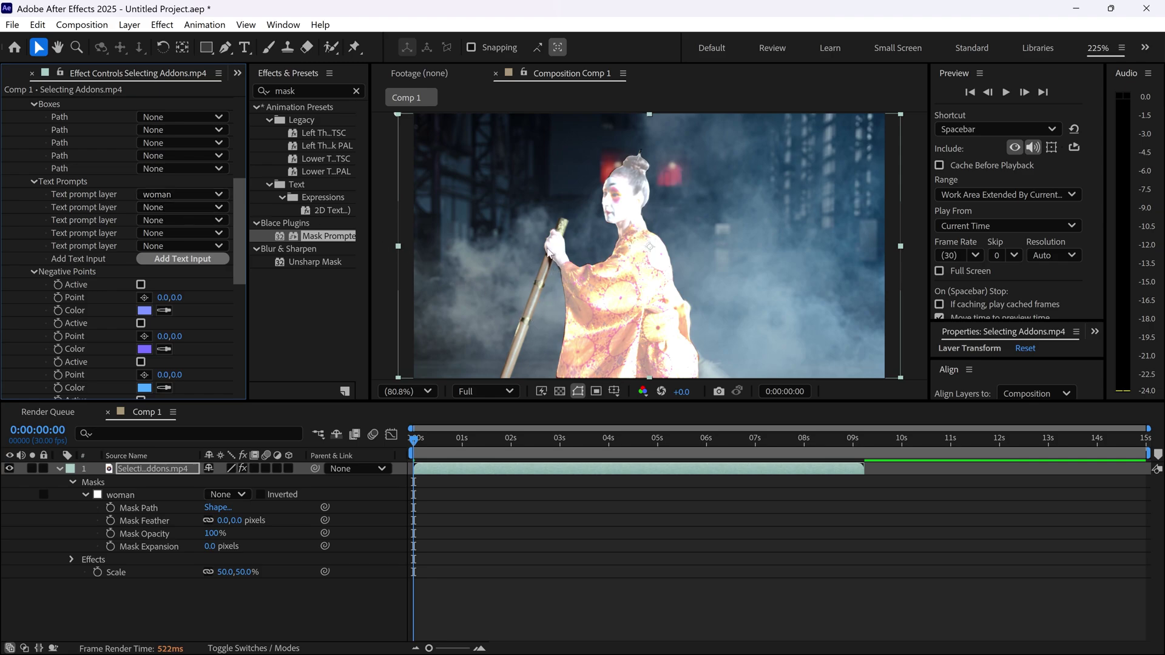
click(429, 439)
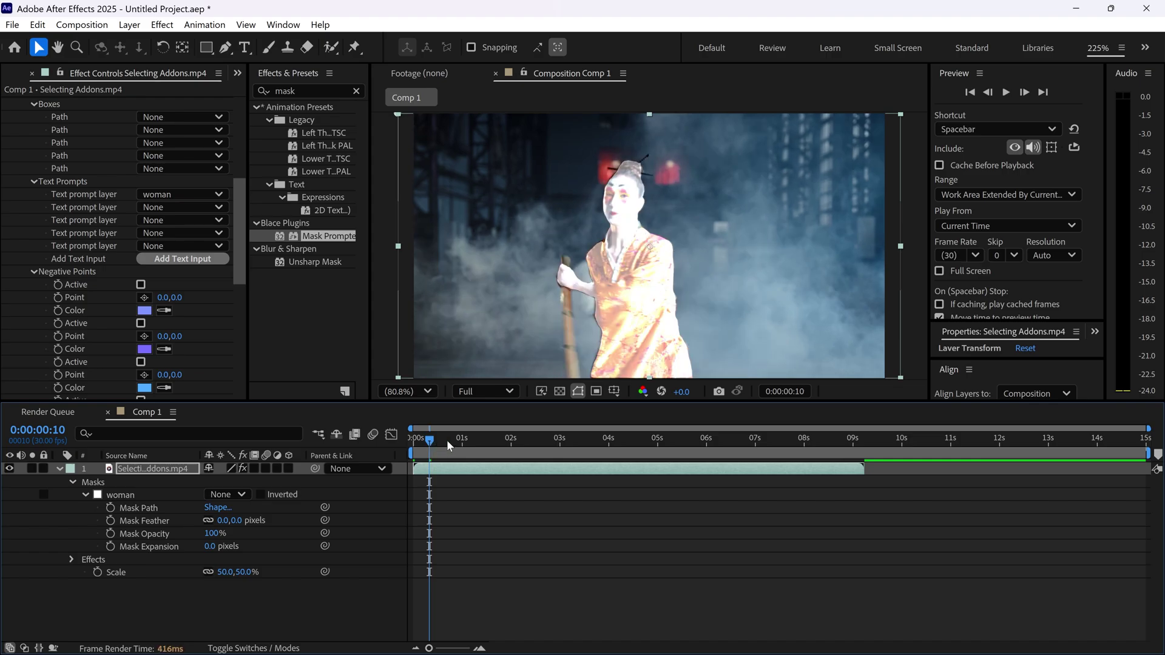
key(Home)
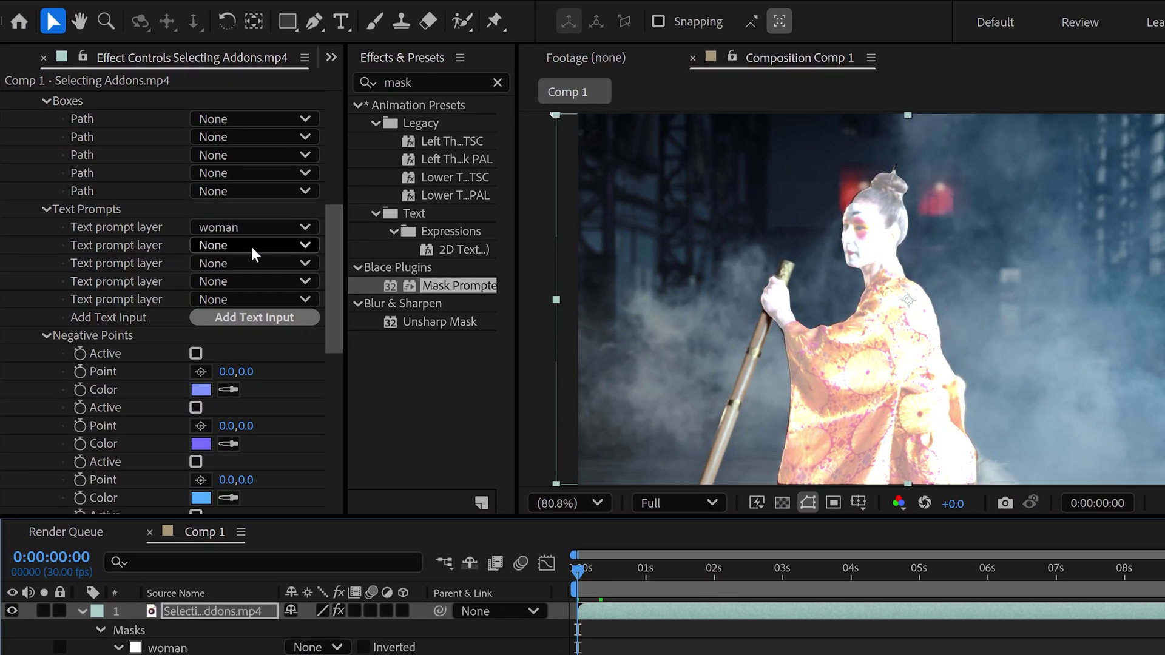
Add a mask named 'wooden stick' and set it as the second text prompt.
click(252, 315)
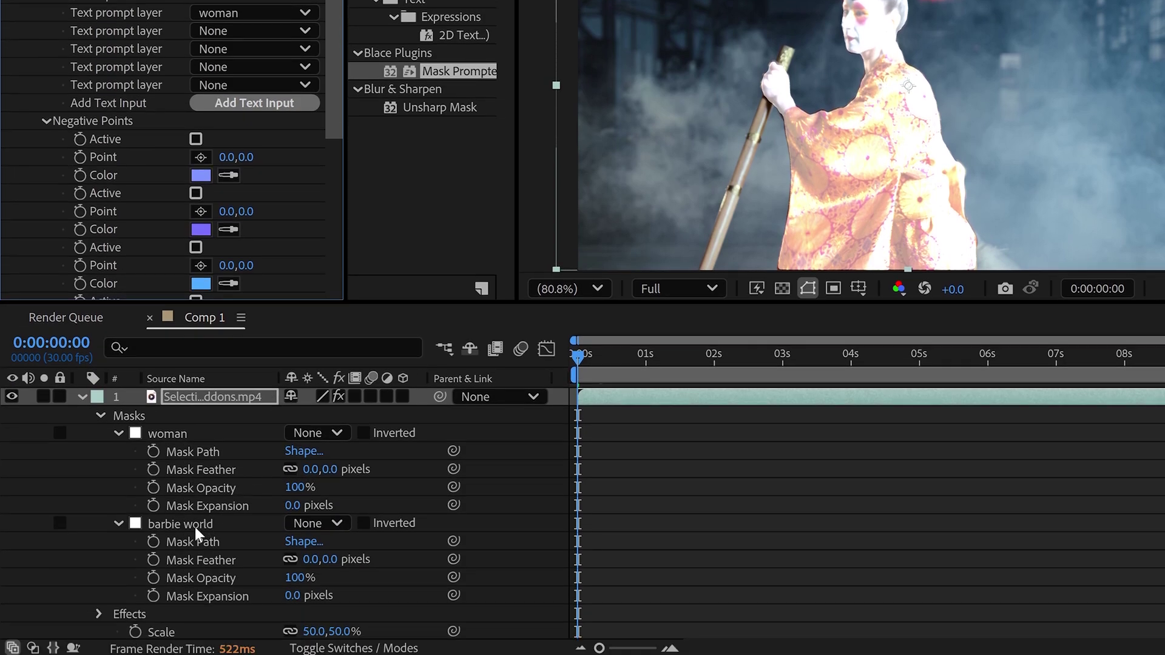
click(203, 528)
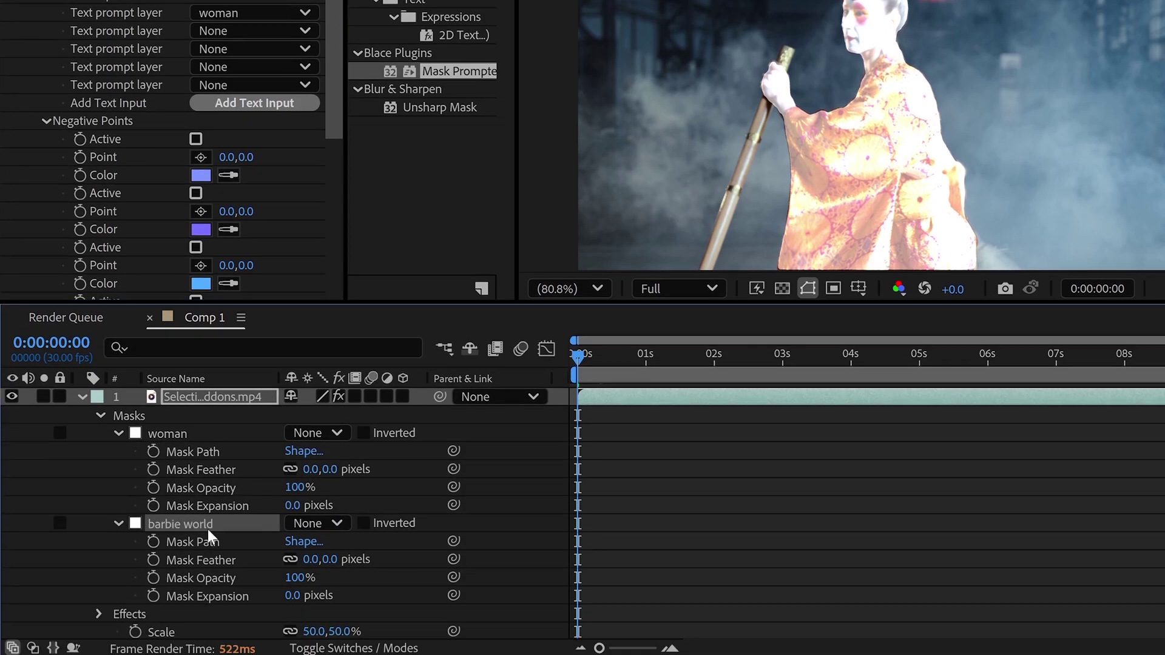
key(Return)
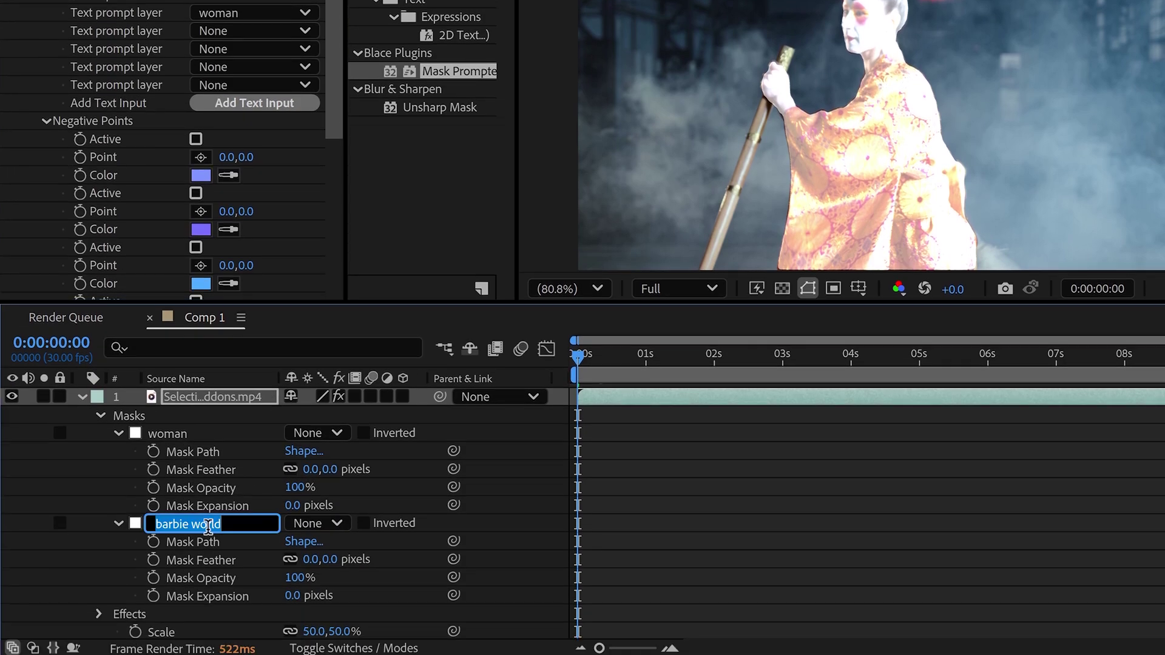
text(wooden sti)
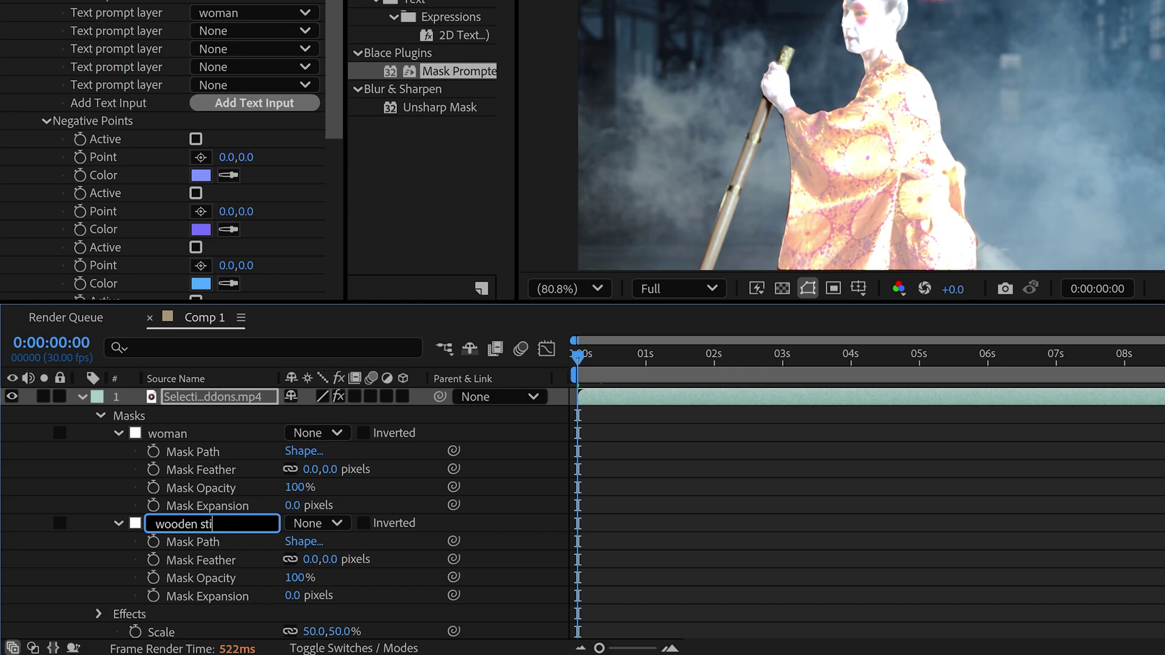
text(ck)
key(Return)
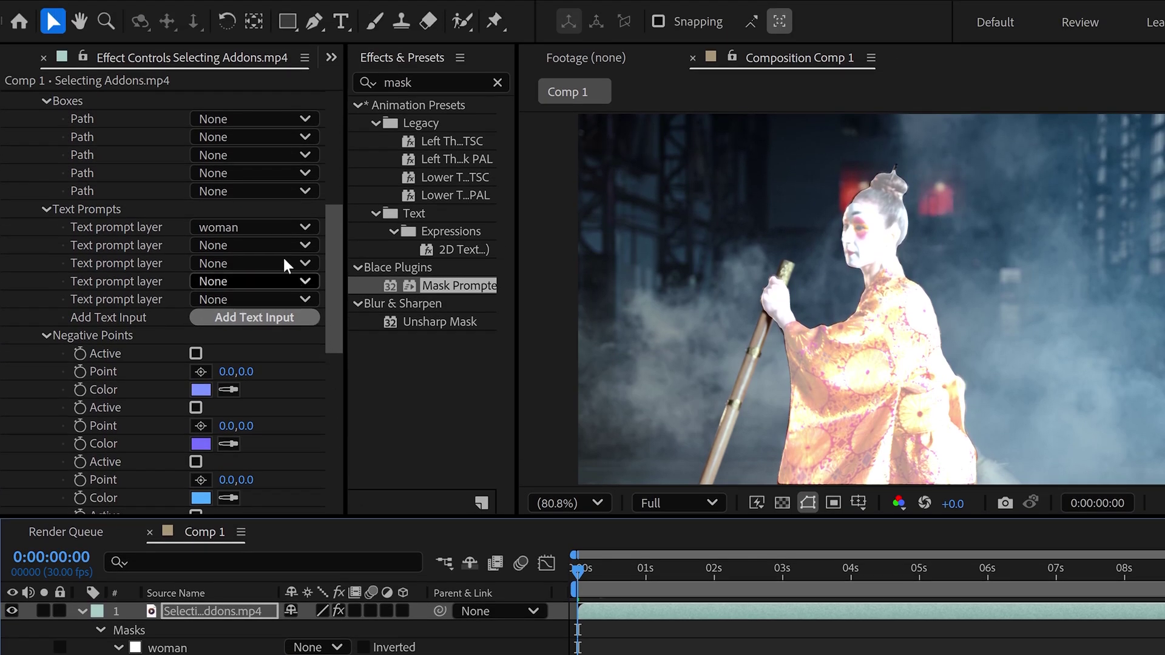
click(266, 245)
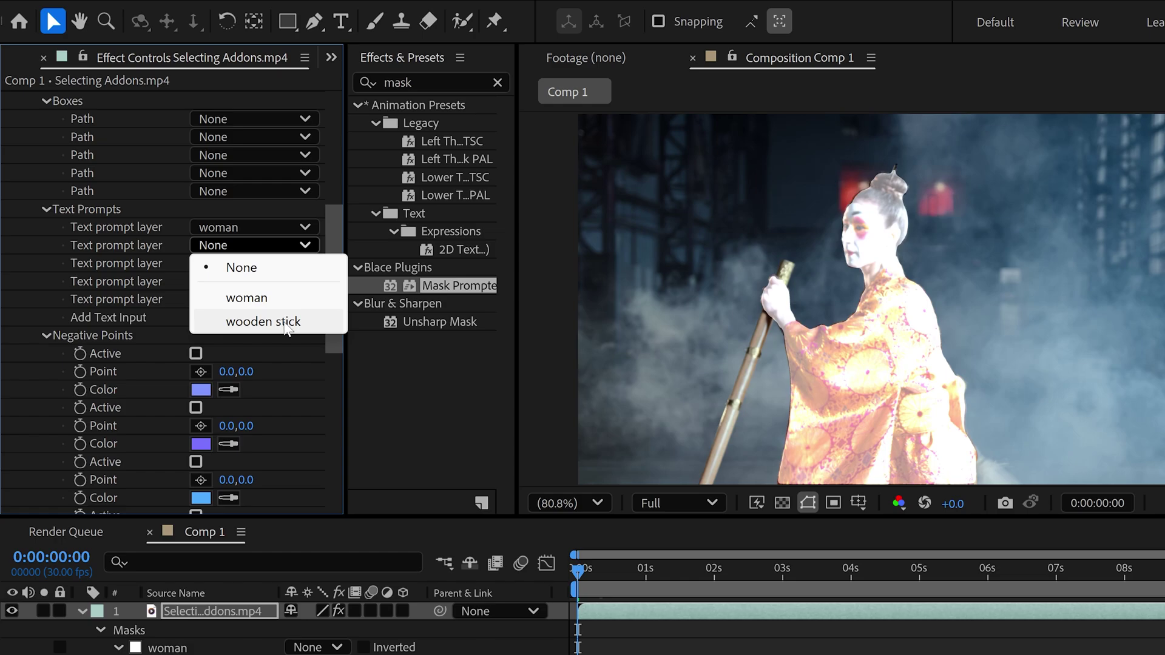
click(285, 324)
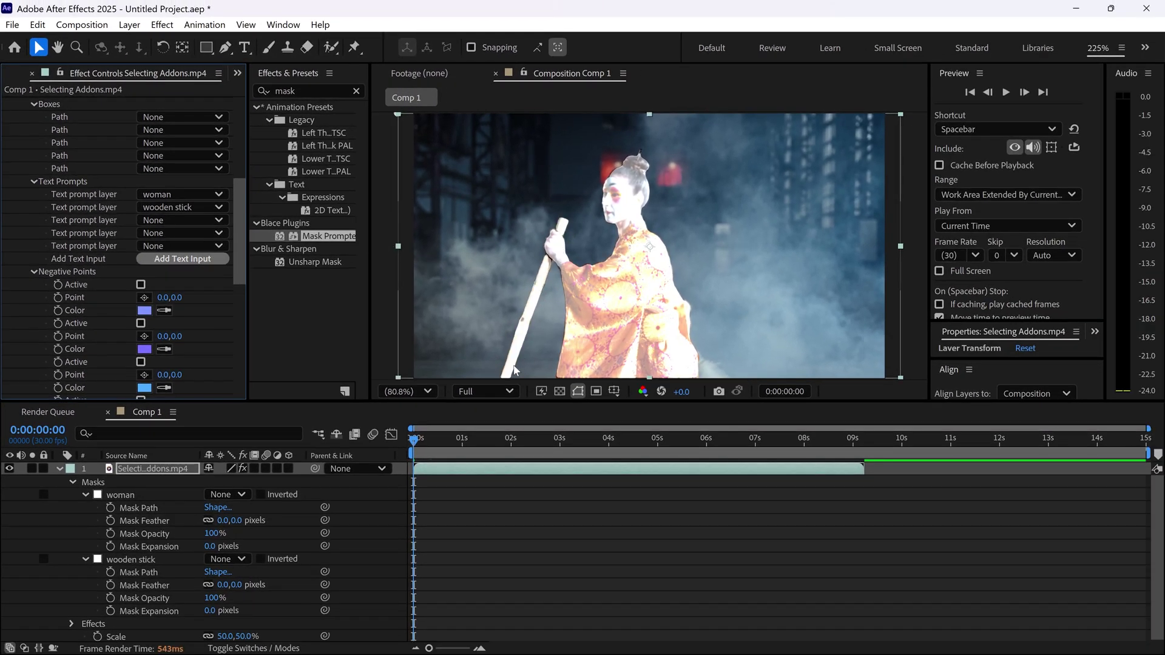
Set Output Mode to On Transparent and preview the keyed woman further into the clip.
drag(424, 441, 435, 441)
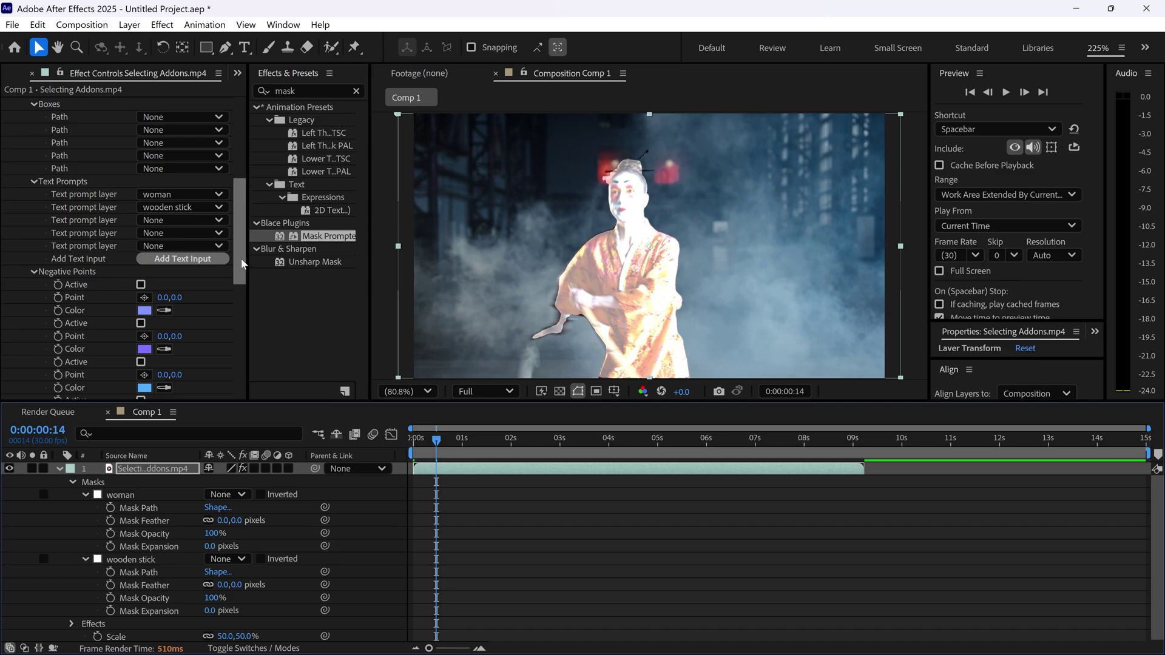
drag(240, 269, 258, 367)
click(191, 272)
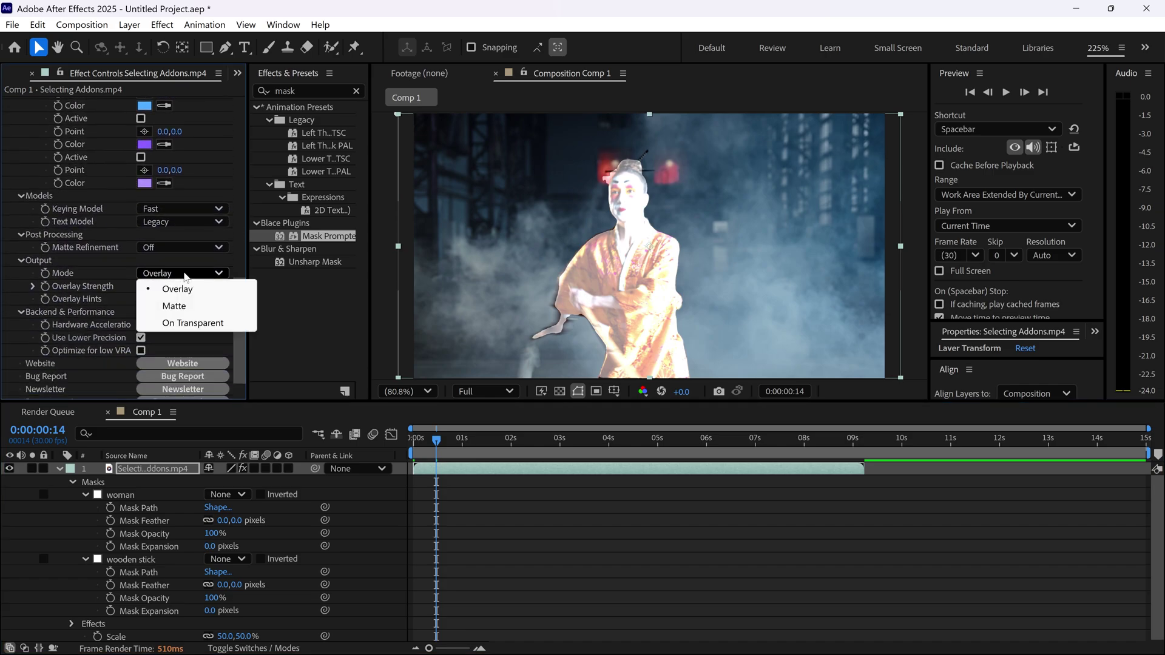
click(192, 322)
drag(459, 438, 467, 441)
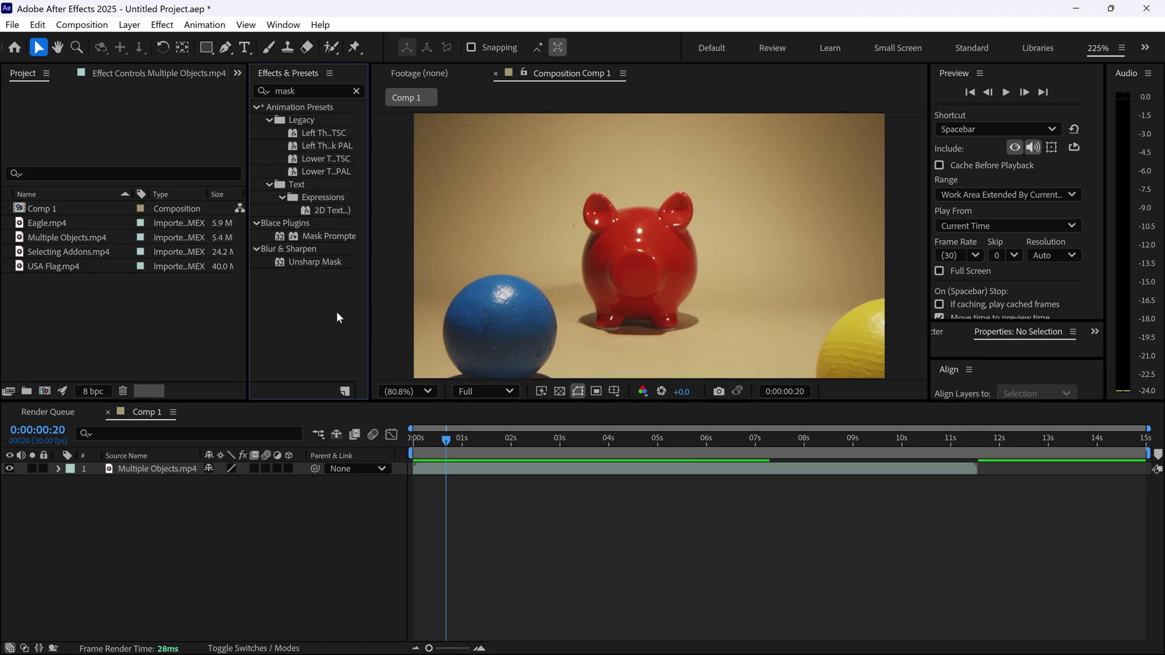
Apply Mask Prompter to Multiple Objects.mp4 and add a text-prompt mask renamed 'red pig'.
drag(328, 236, 161, 468)
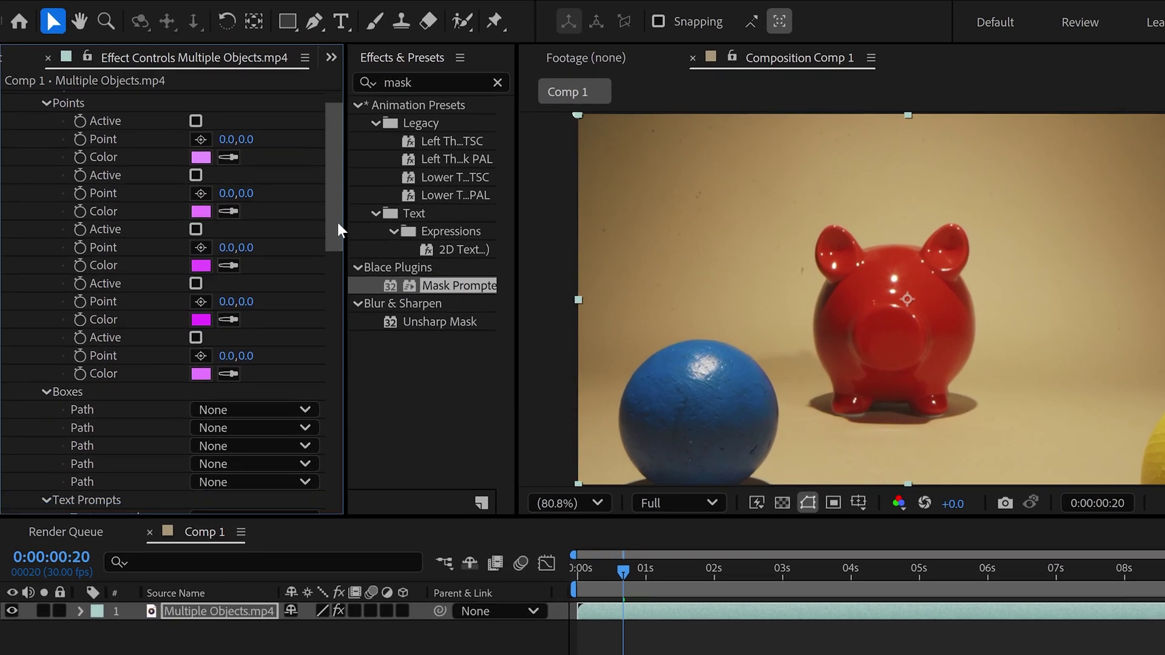
drag(242, 190, 241, 226)
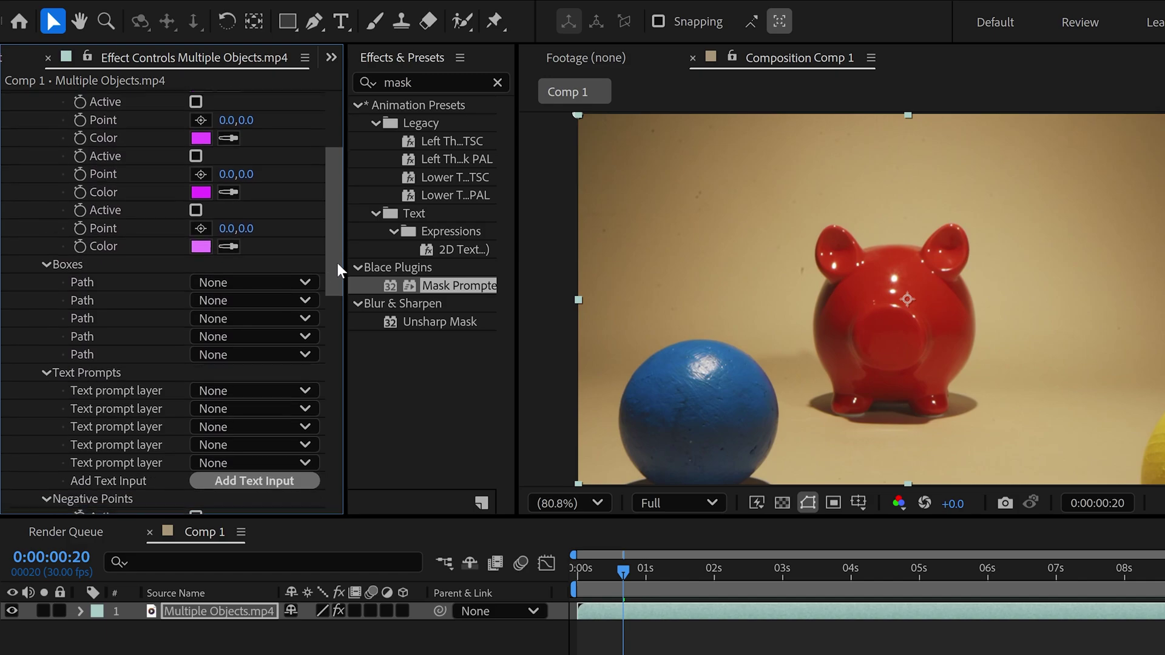
drag(337, 265, 338, 286)
click(279, 416)
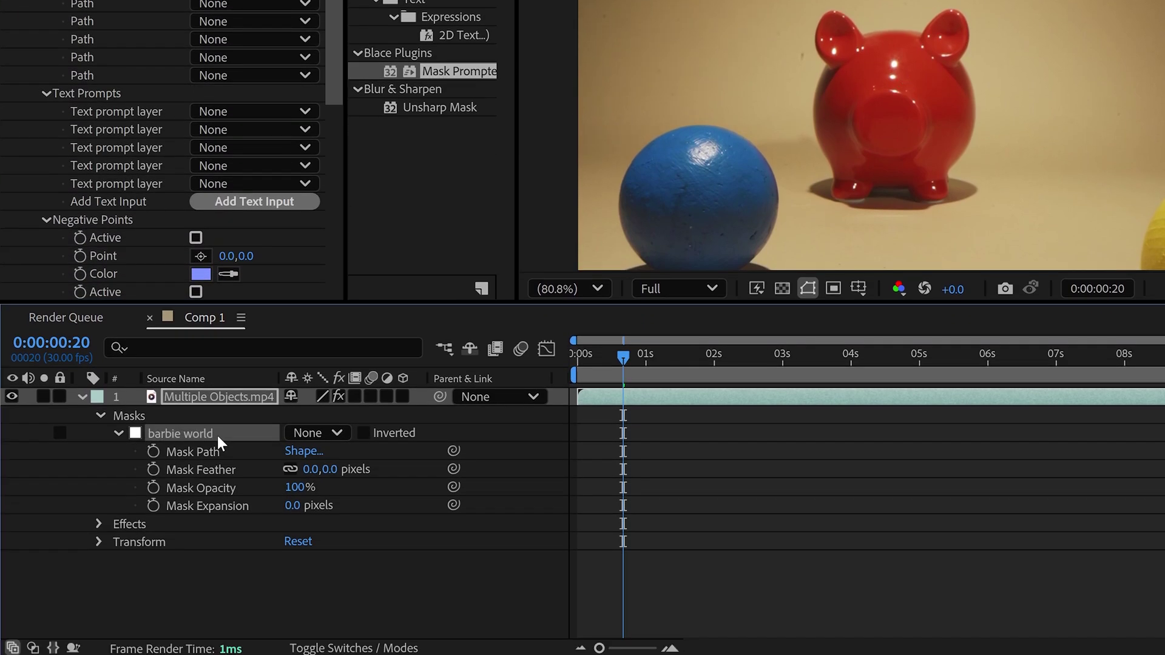
key(Return)
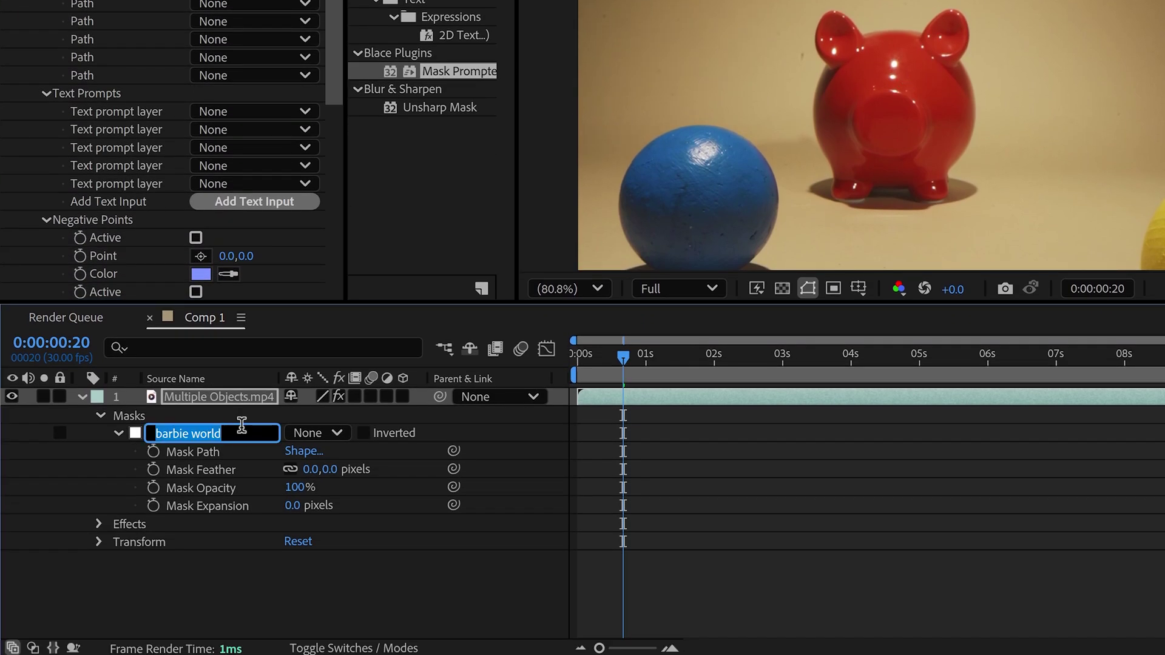
text(red pig)
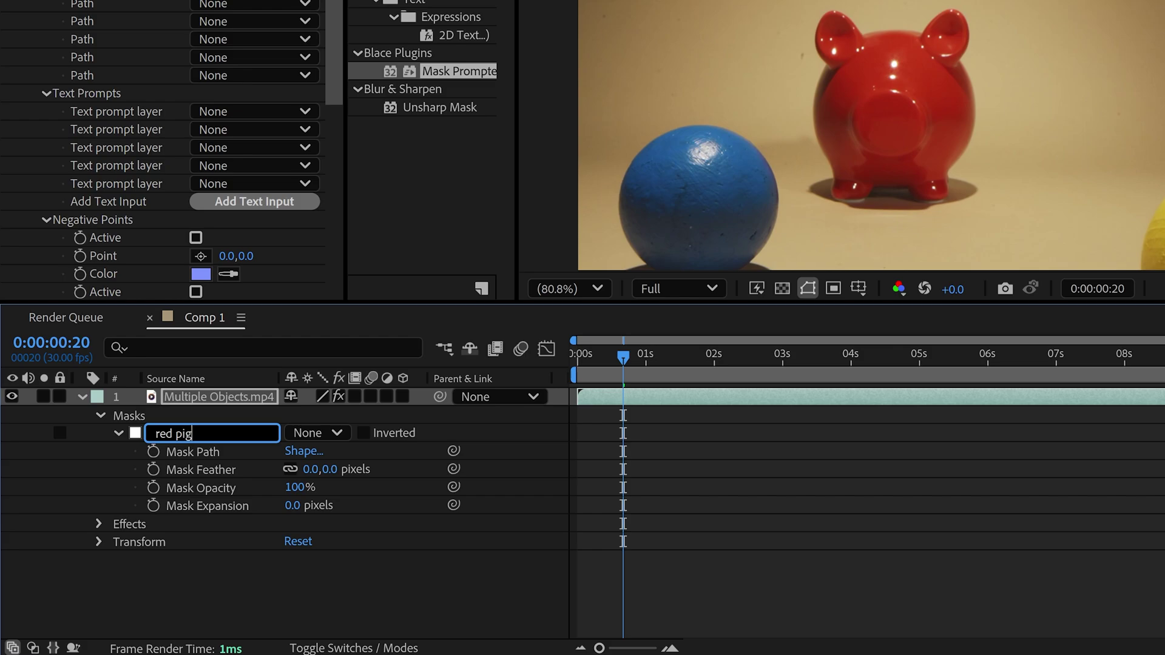
key(Return)
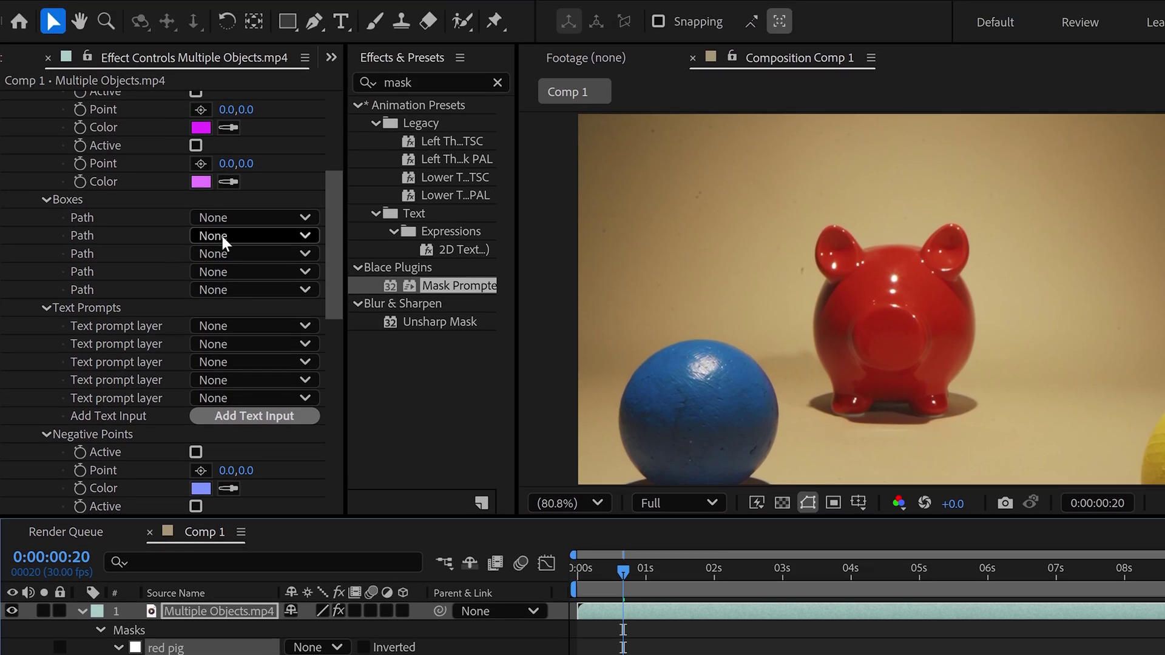
Set 'red pig' as the first text prompt and a new 'blue ball' mask as the second.
click(233, 326)
click(239, 377)
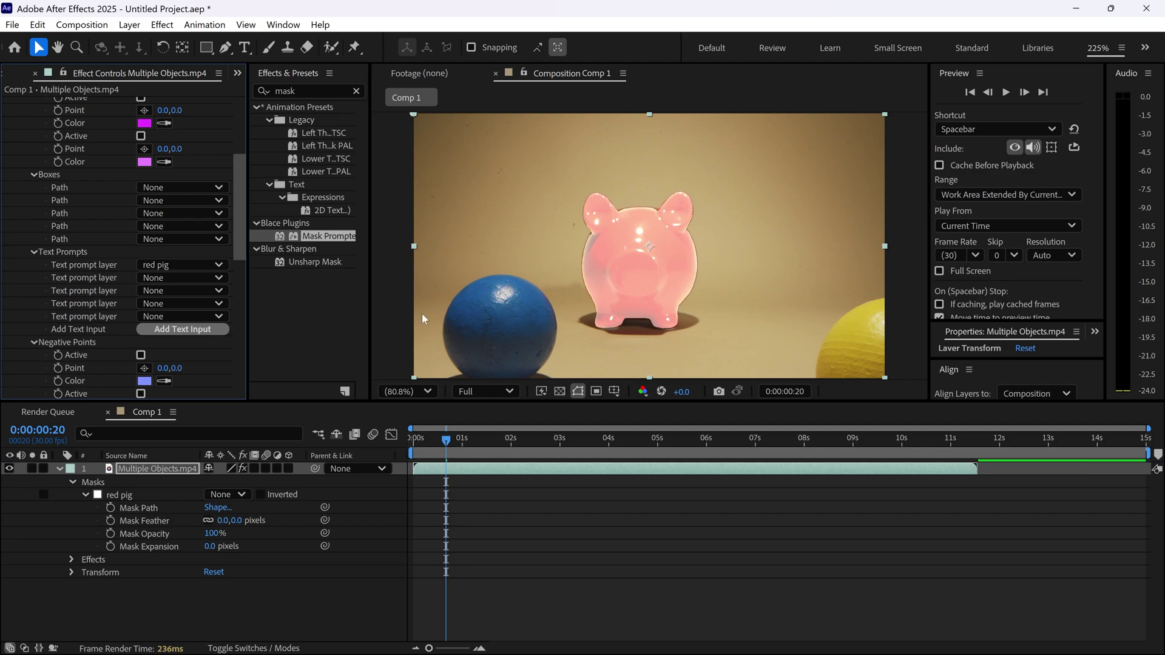
click(176, 329)
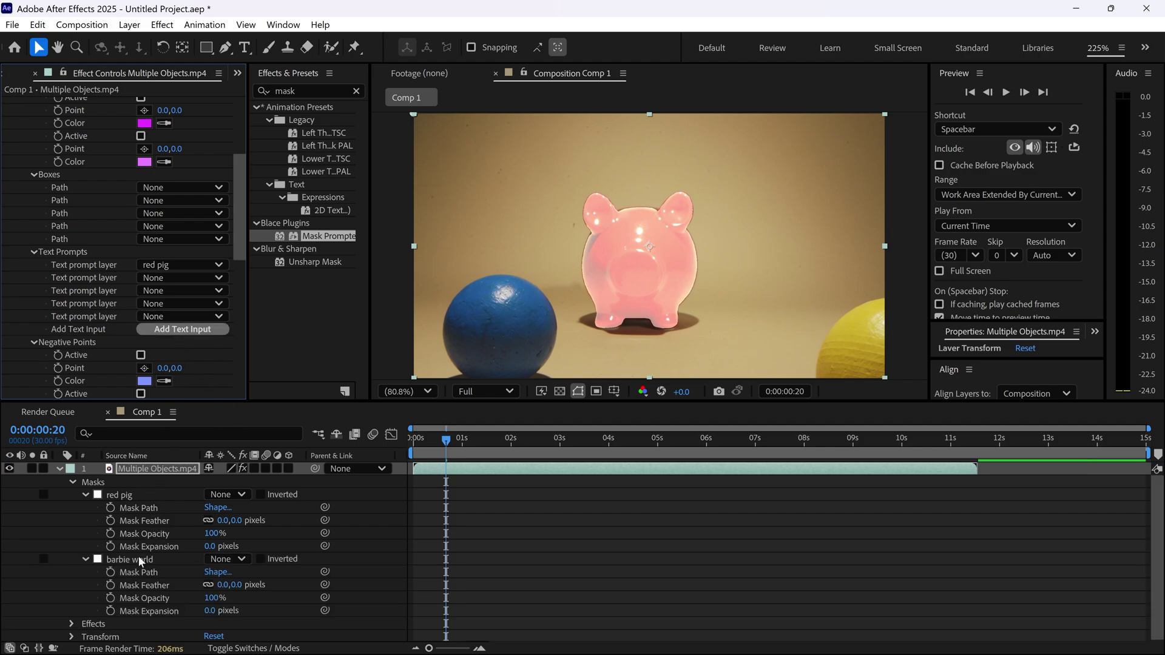
click(138, 556)
key(Return)
text(bl)
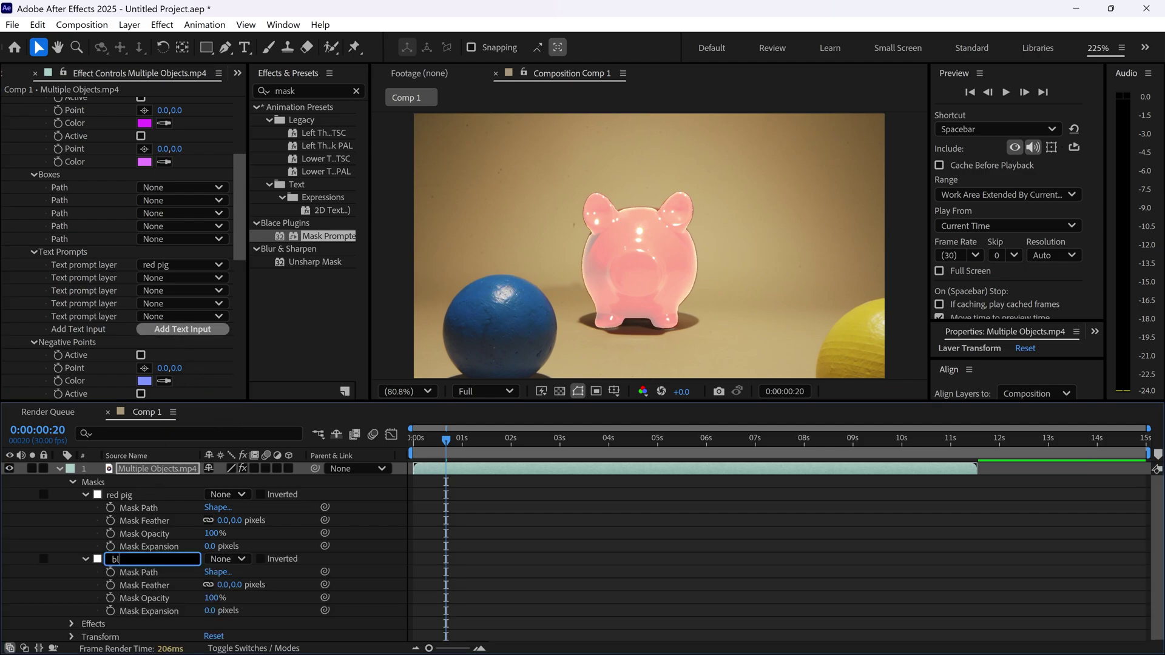
text(ue ball)
key(Return)
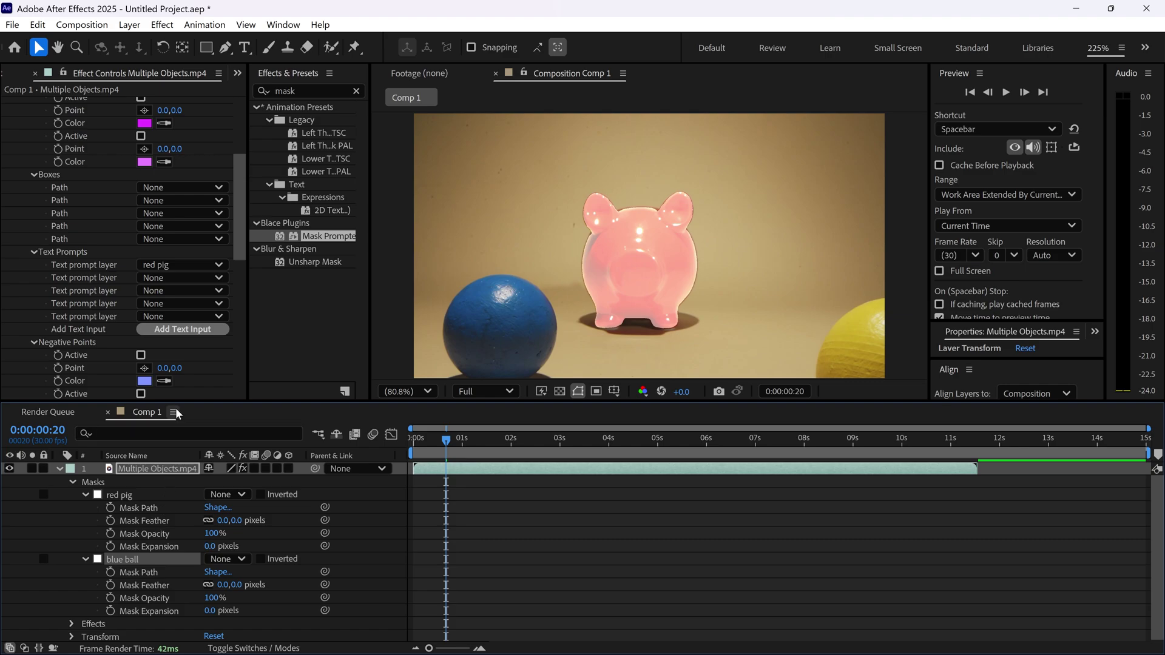
click(181, 279)
click(179, 332)
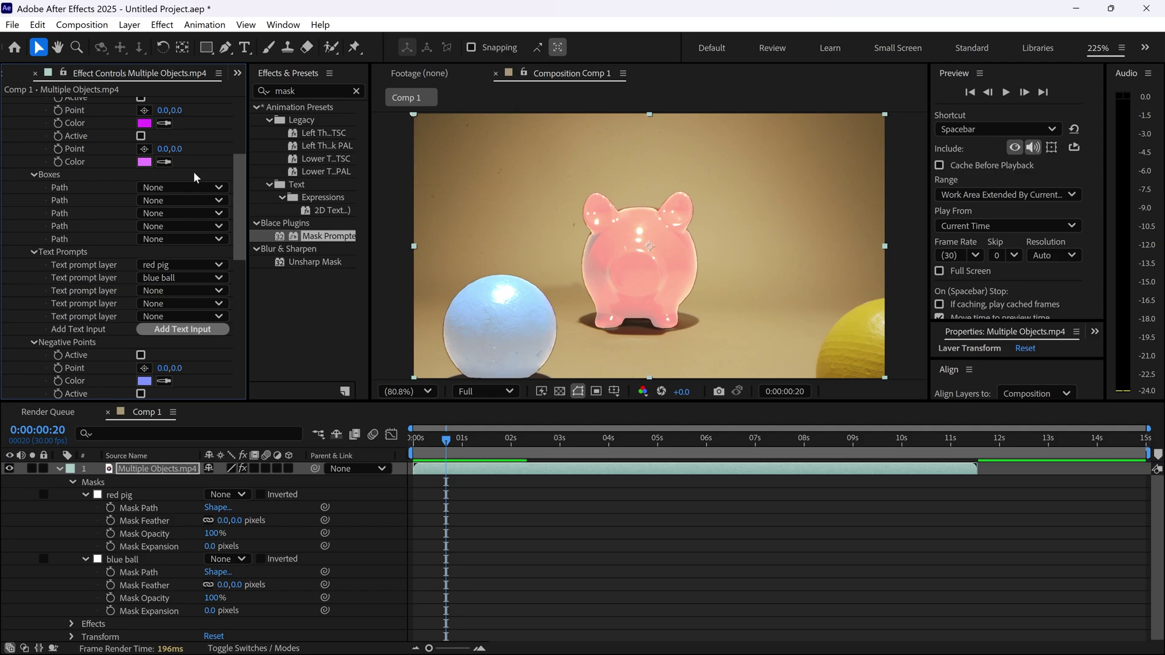
Draw a rectangle mask over the yellow ball and set Mask 1 as the first box prompt.
click(209, 52)
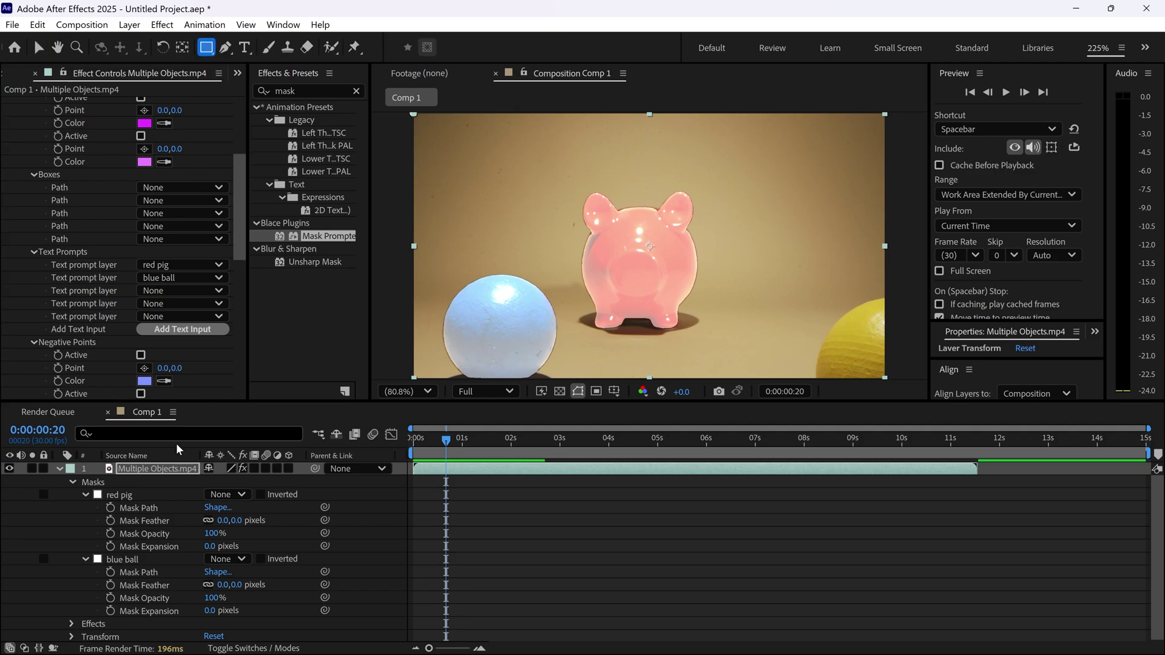
click(166, 469)
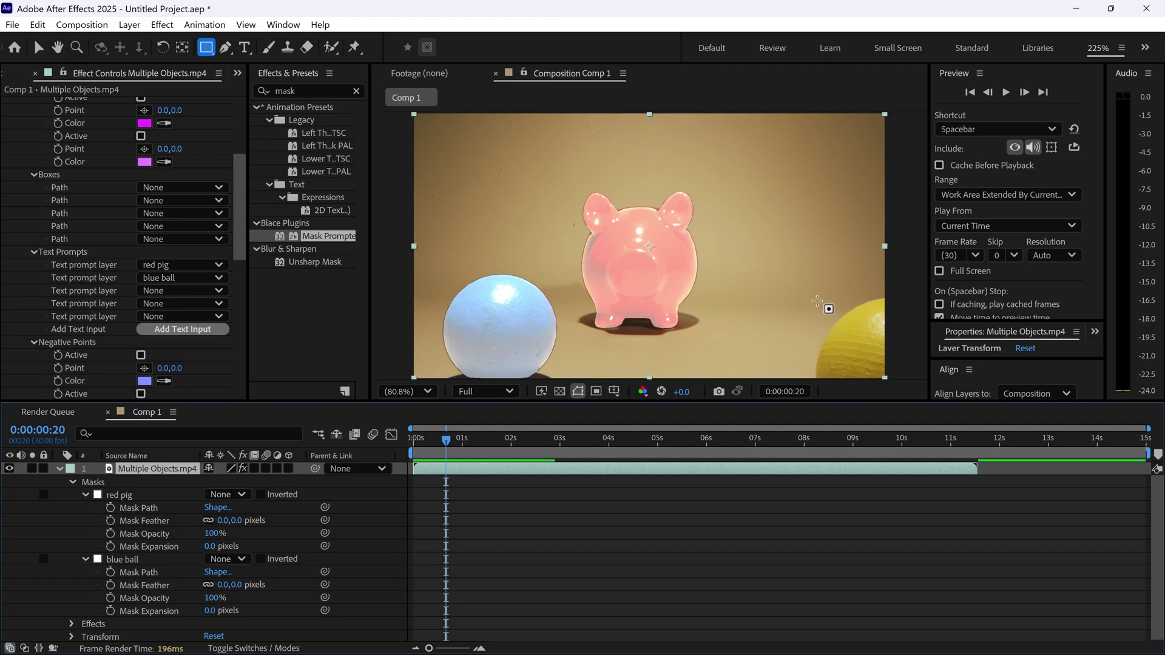
mouse_move(800, 281)
mouse_down()
mouse_move(871, 367)
mouse_move(914, 391)
mouse_up()
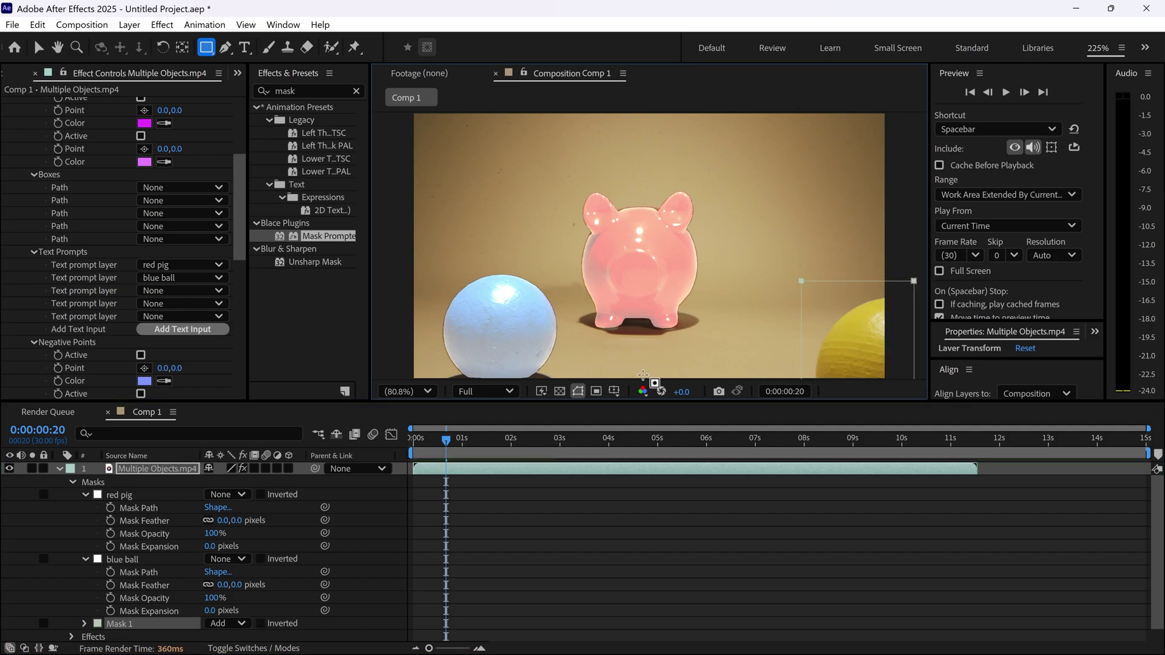
click(155, 187)
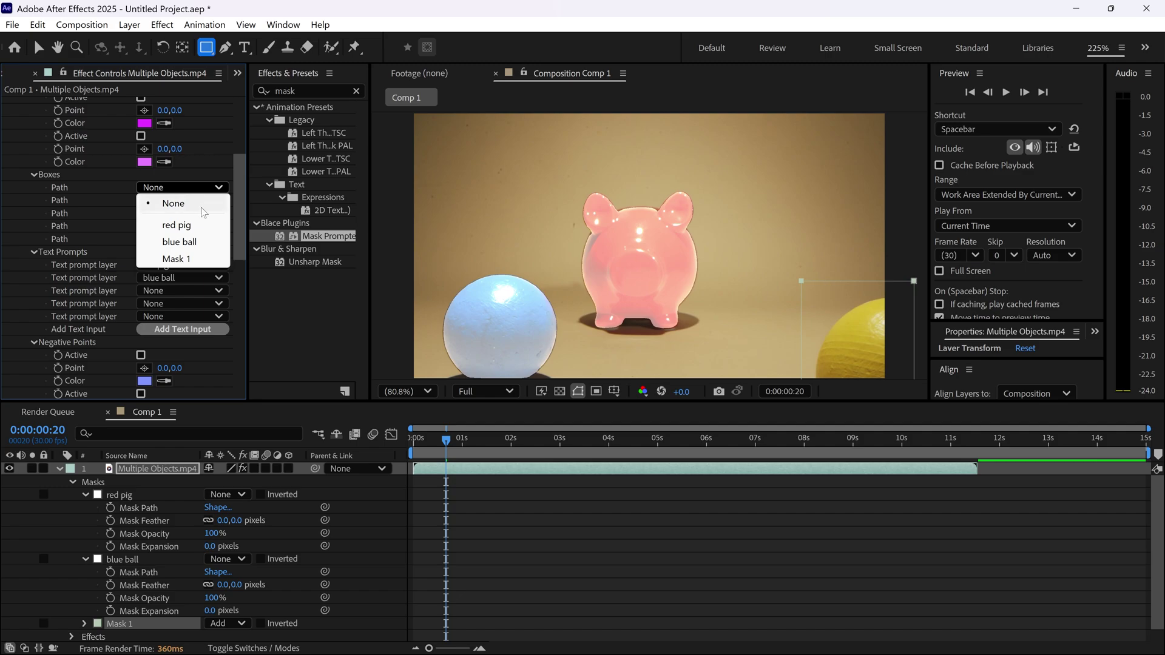
click(177, 259)
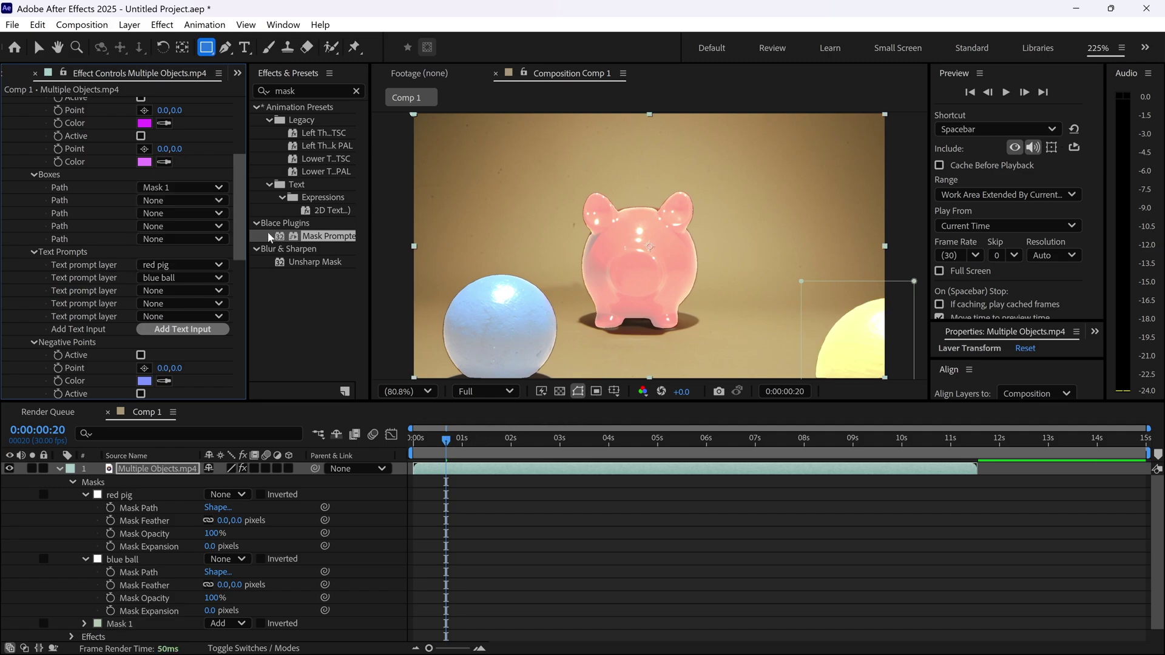
Set Output Mode to On Transparent and preview the result at 0:00:01:13.
scroll(236, 304, down, 10)
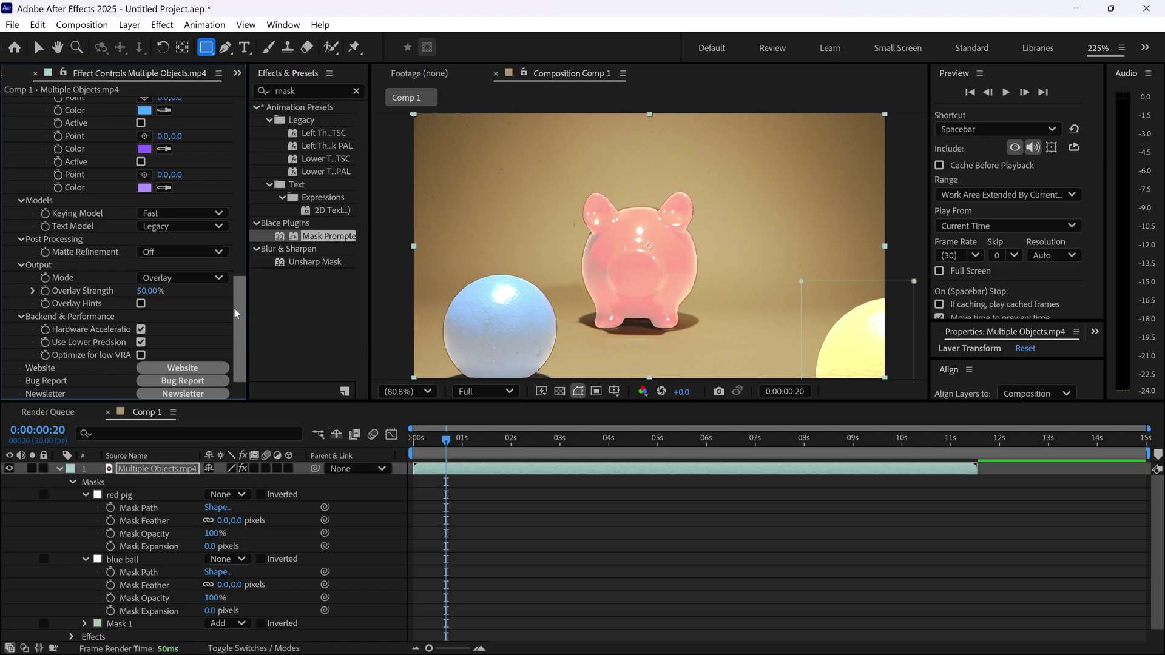
click(182, 278)
click(173, 328)
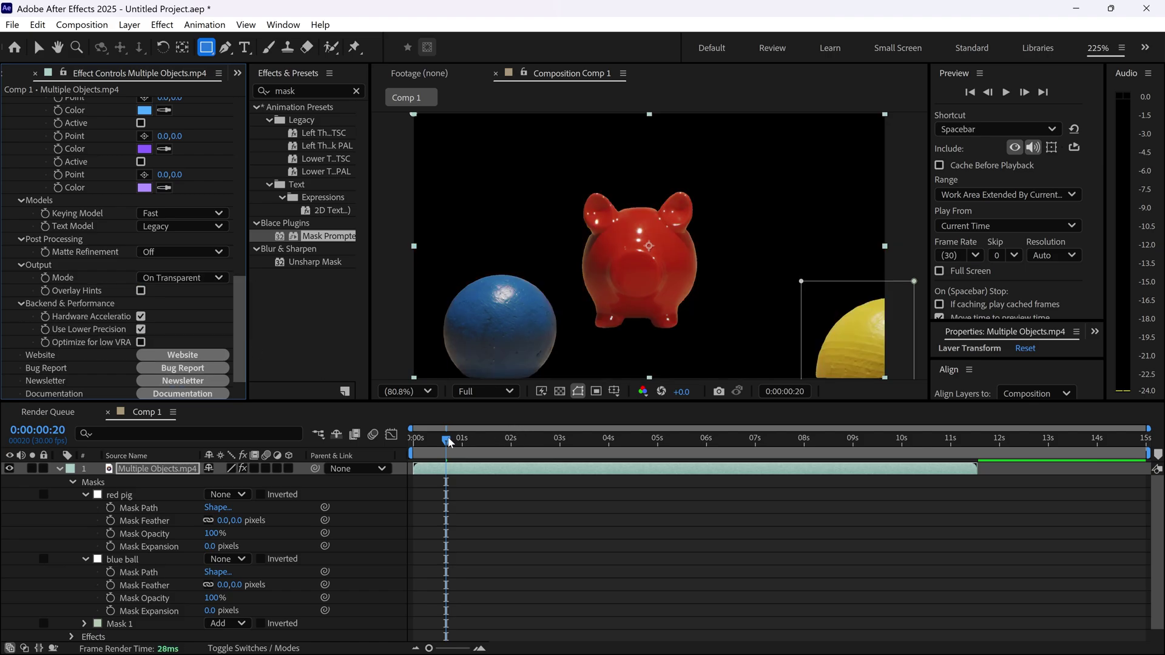
drag(449, 442, 483, 439)
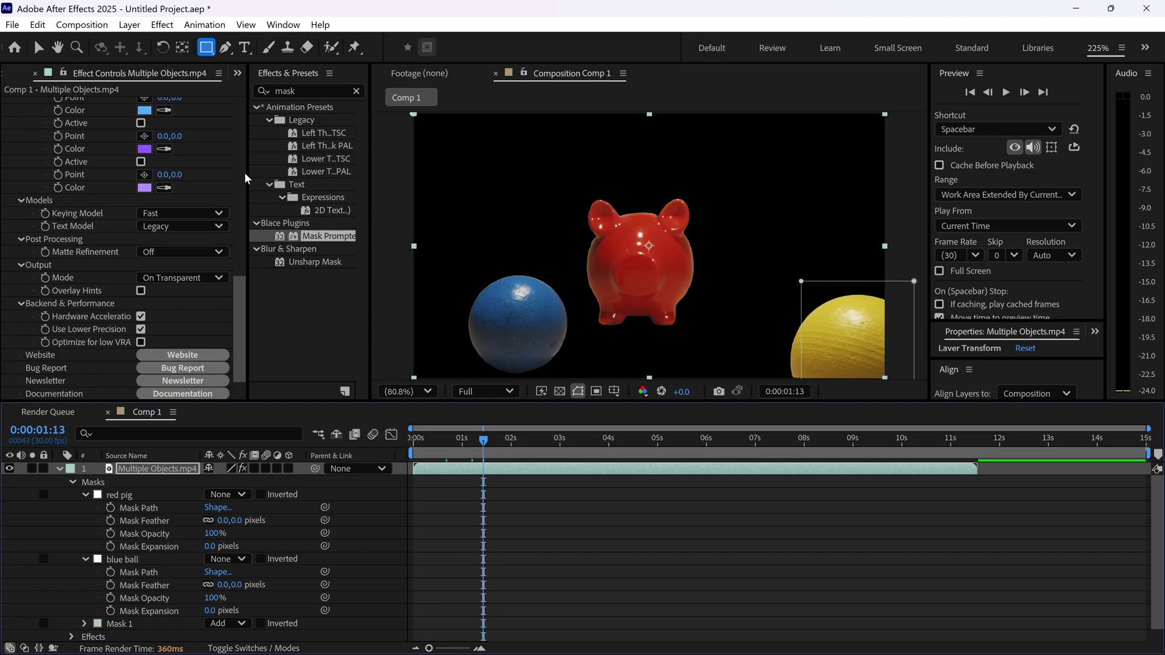
click(39, 48)
Load Mask 1 into the Tracker with Position, Scale & Rotation method, and widen it leftward.
click(283, 24)
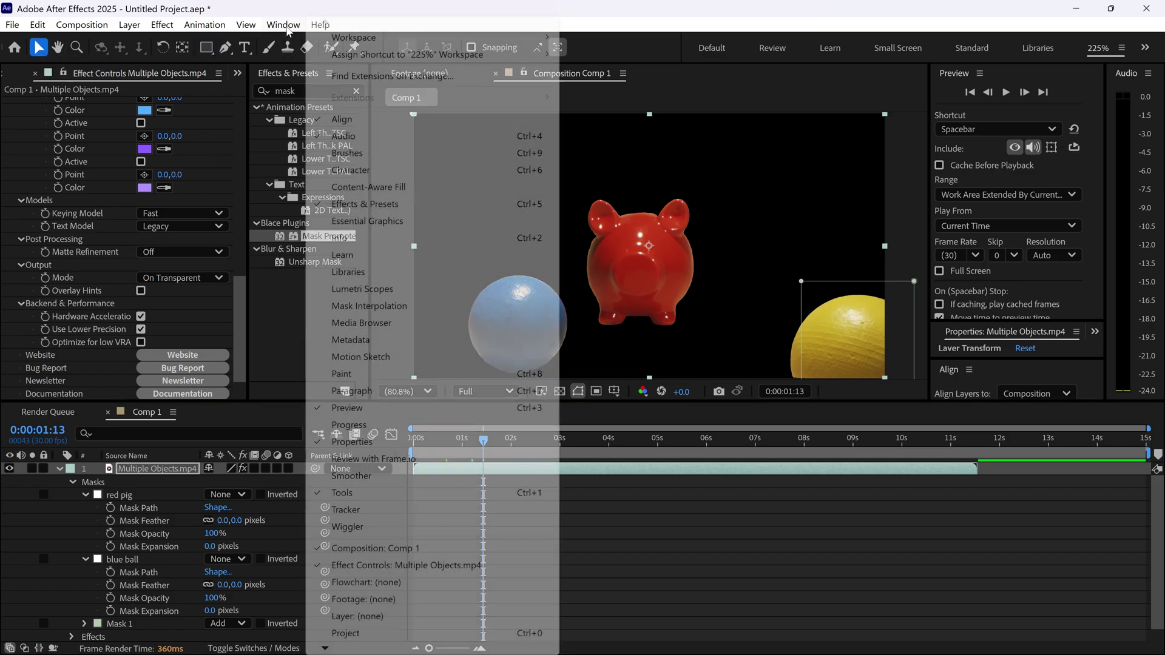
click(349, 510)
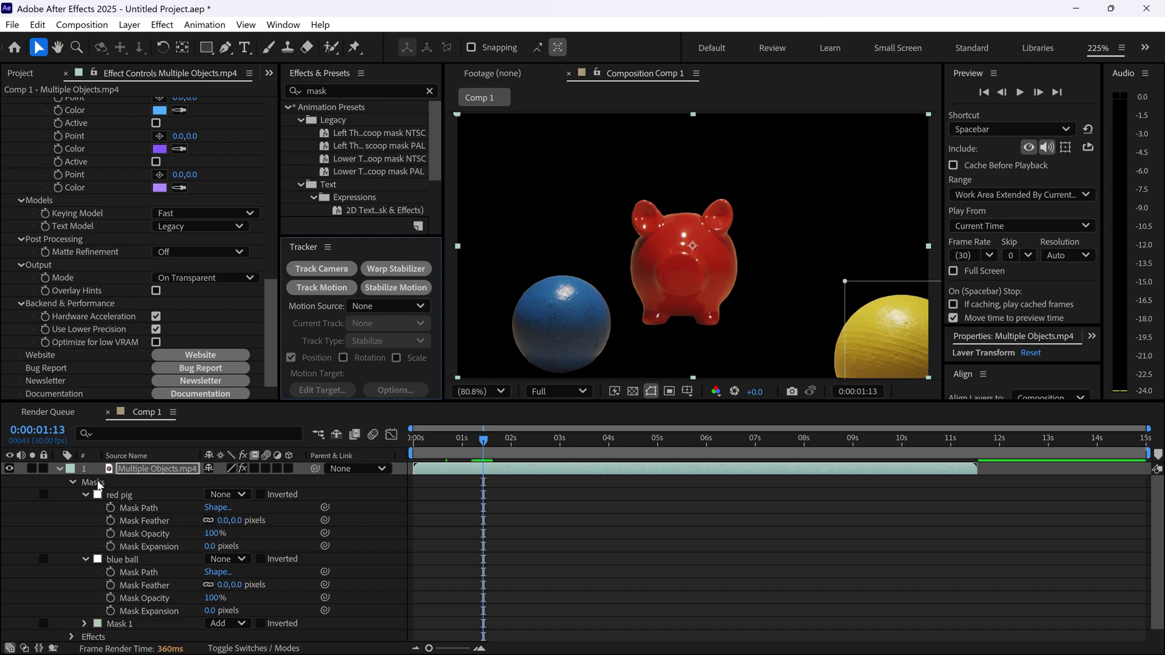
scroll(73, 483, down, 1)
click(119, 610)
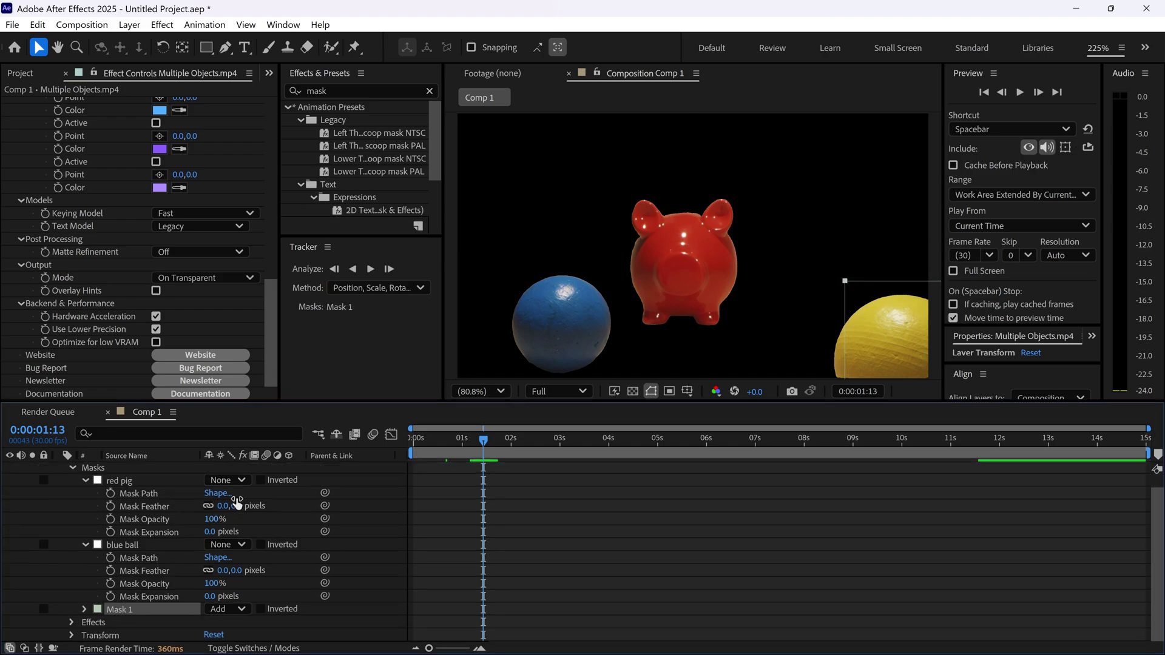
click(377, 289)
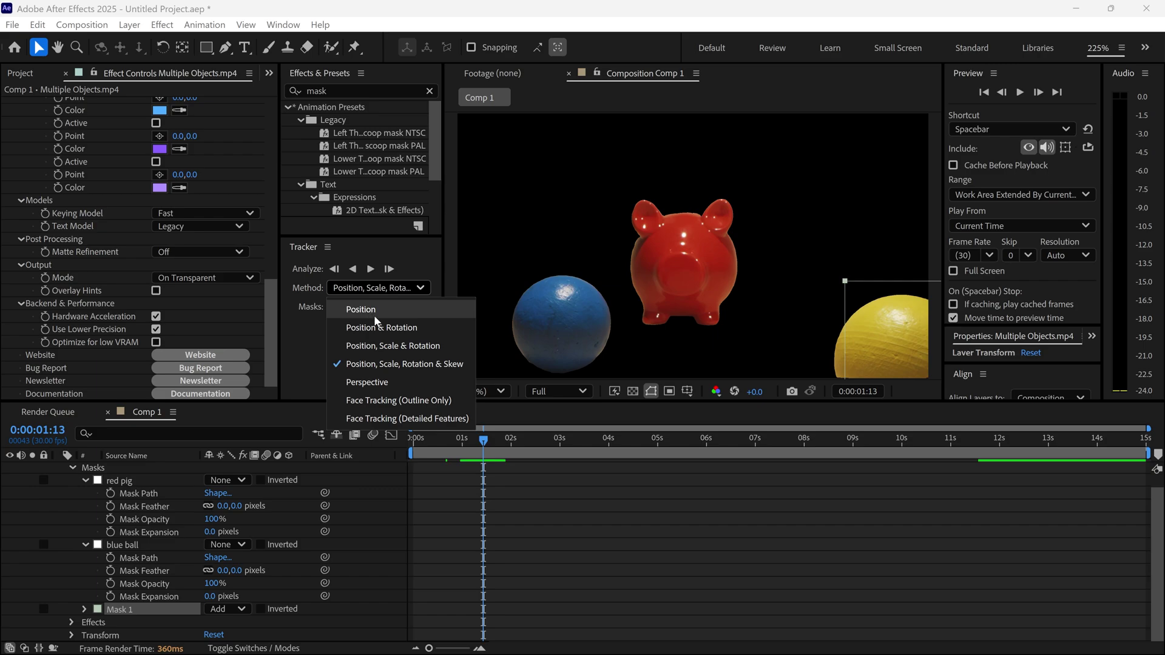
click(401, 347)
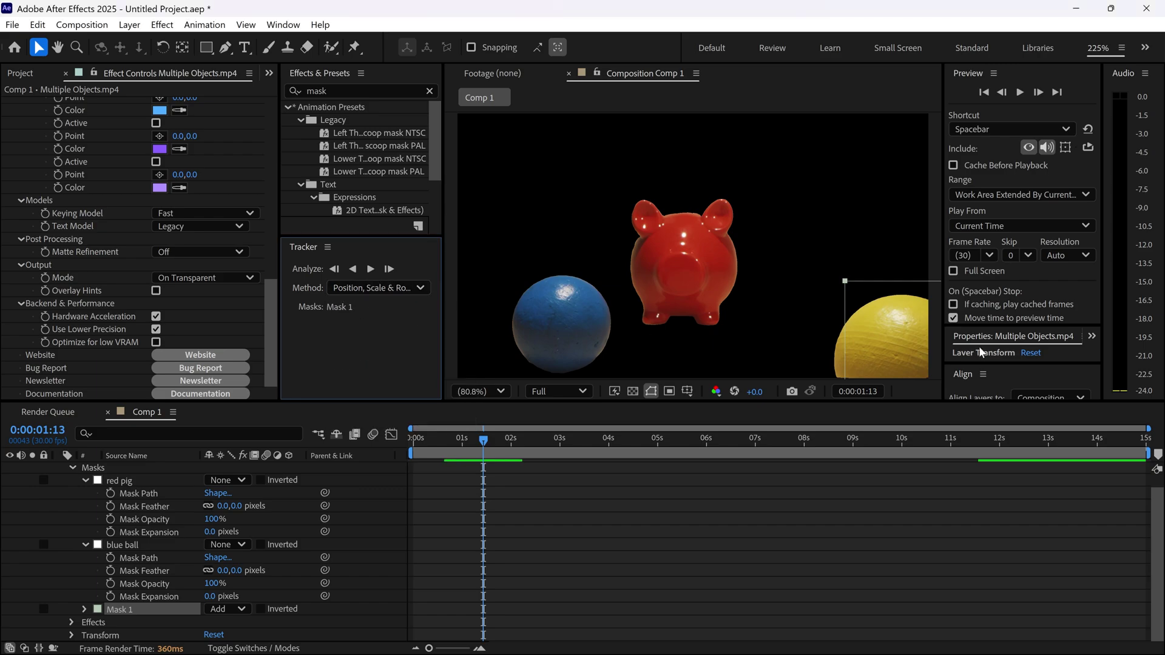
drag(845, 281, 827, 280)
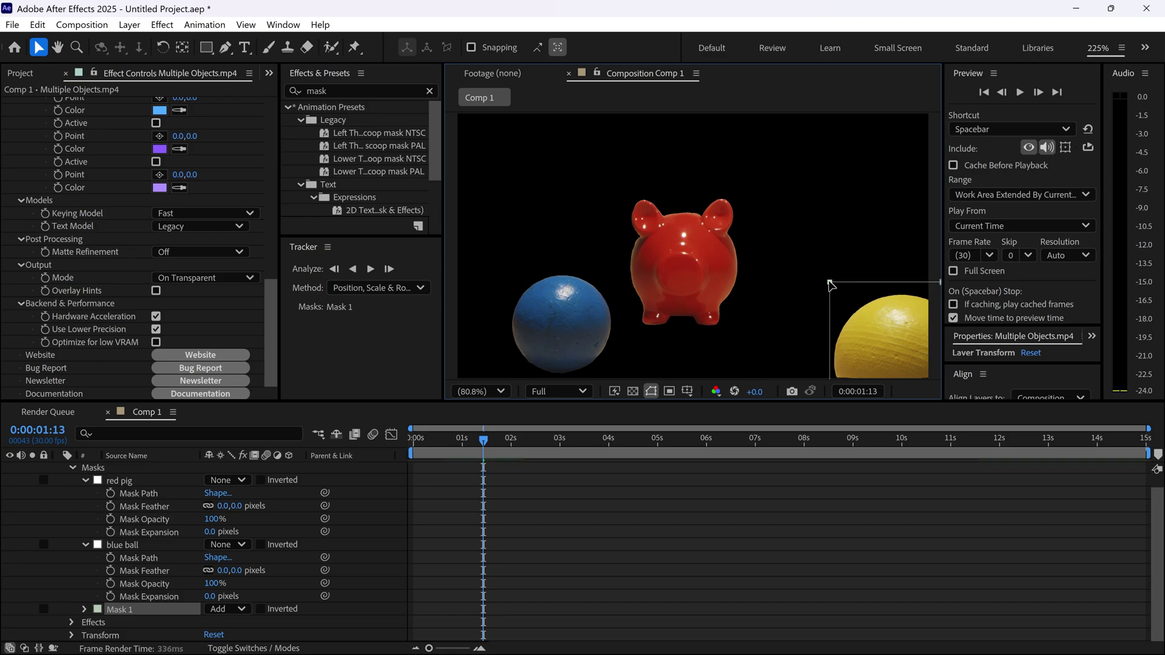
Zoom the viewer to 50% and enlarge the box mask down and right around the yellow ball.
key(comma)
key(comma)
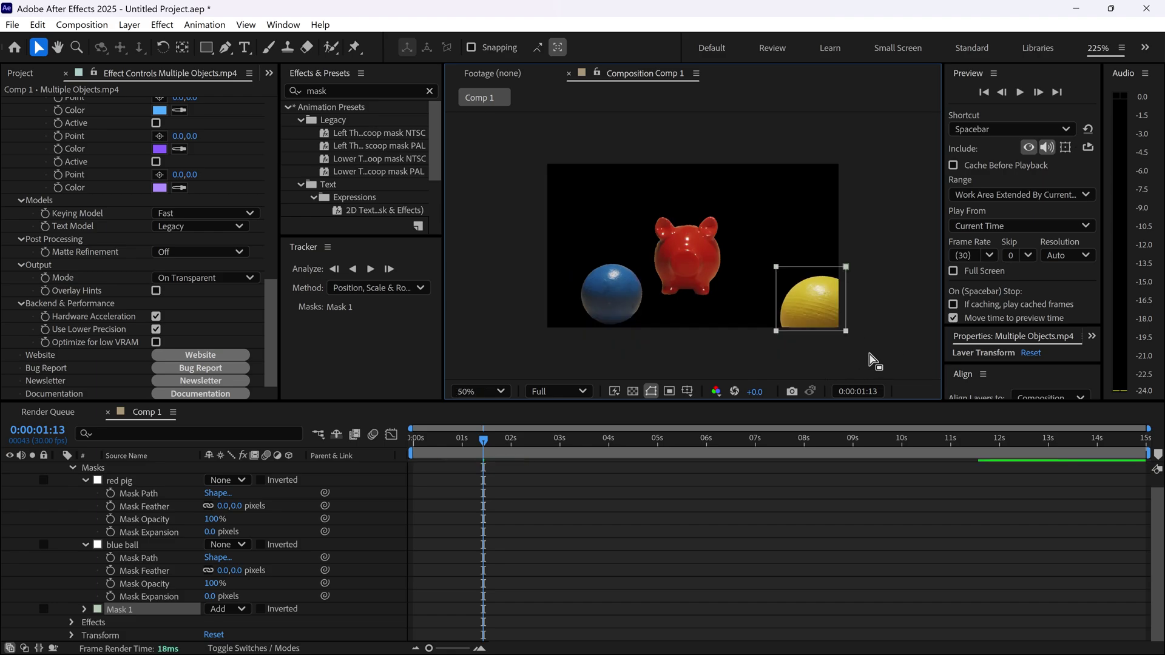
drag(774, 333, 778, 351)
drag(836, 256, 862, 269)
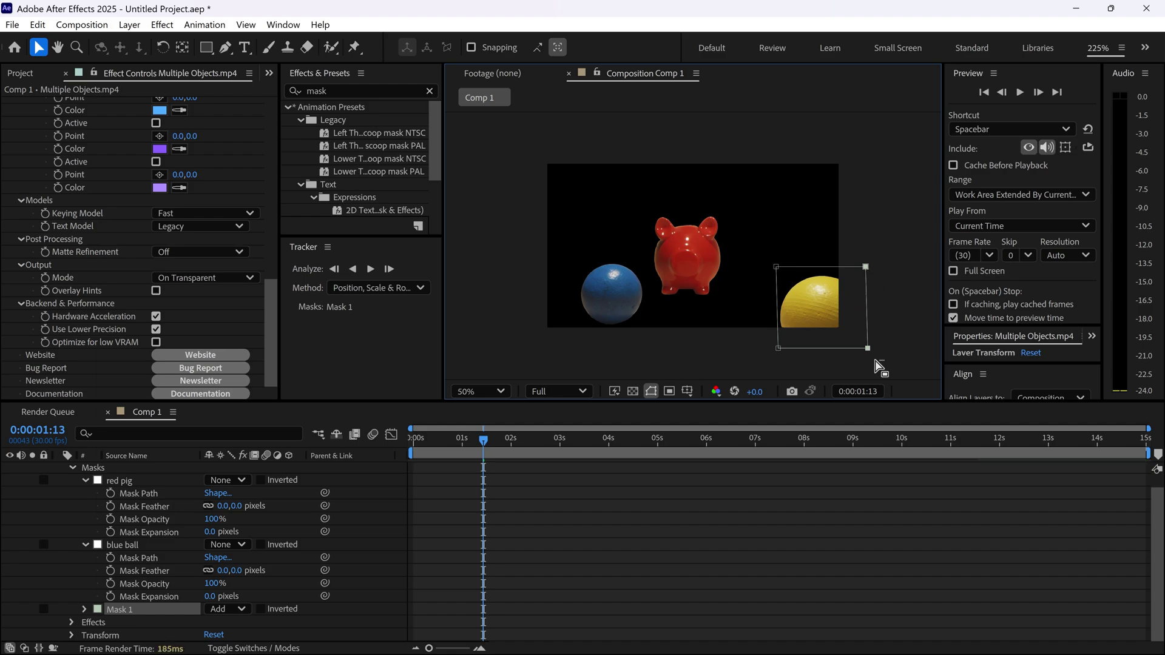
drag(778, 360, 774, 363)
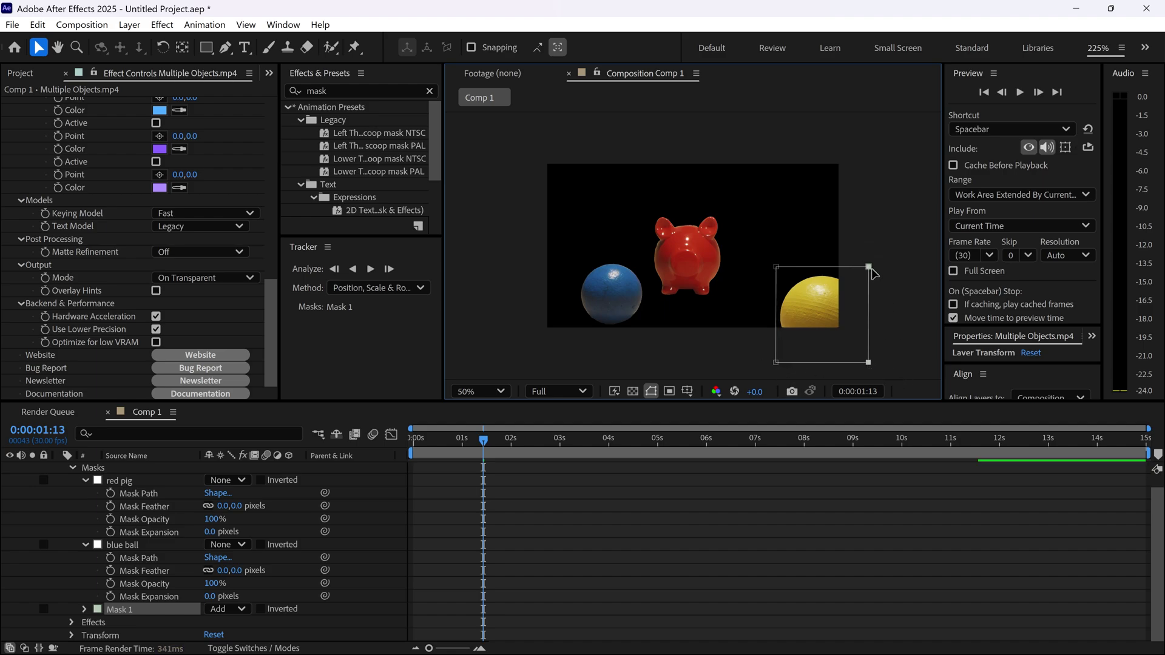
Track Mask 1 forward to about 0:00:07:02, then scrub back to 0:00:04:17 to review.
click(370, 268)
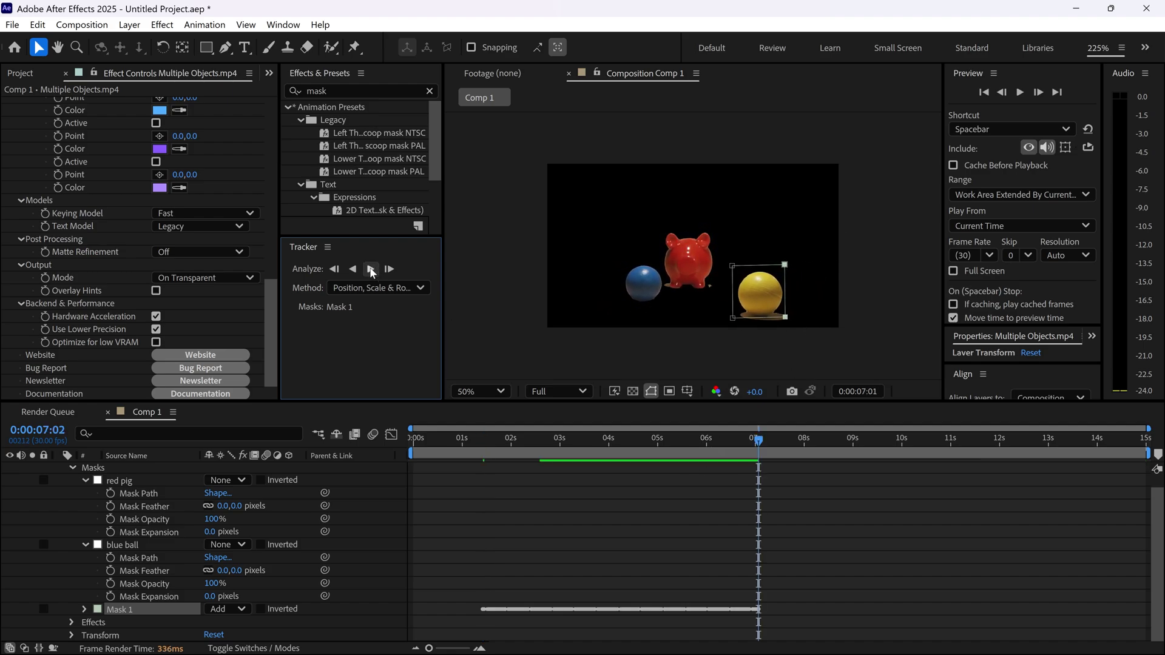
click(699, 447)
drag(667, 447, 637, 446)
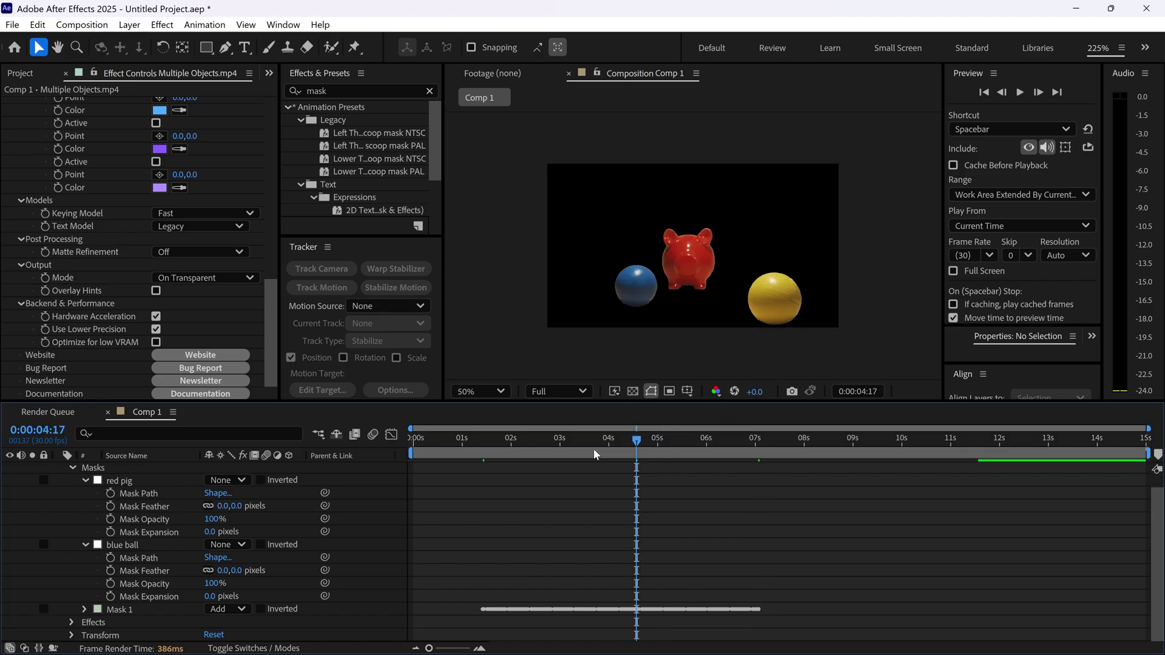